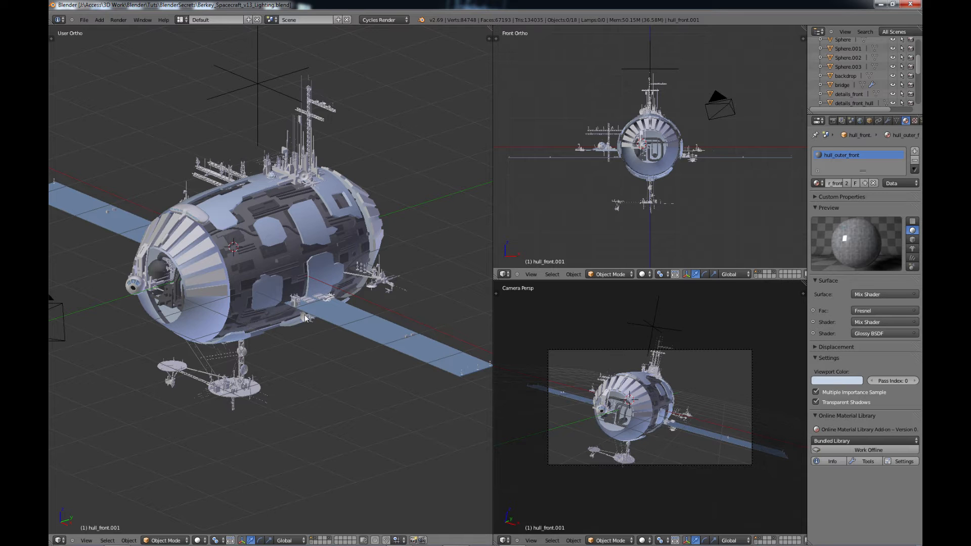
Examine the front hull section's mesh in Edit Mode, then return to Object Mode.
{"action": "middle_click_drag", "start_coordinate": [307, 354], "coordinate": [344, 374], "text": "shift"}
{"action": "scroll", "coordinate": [344, 374], "scroll_direction": "up", "scroll_amount": 2}
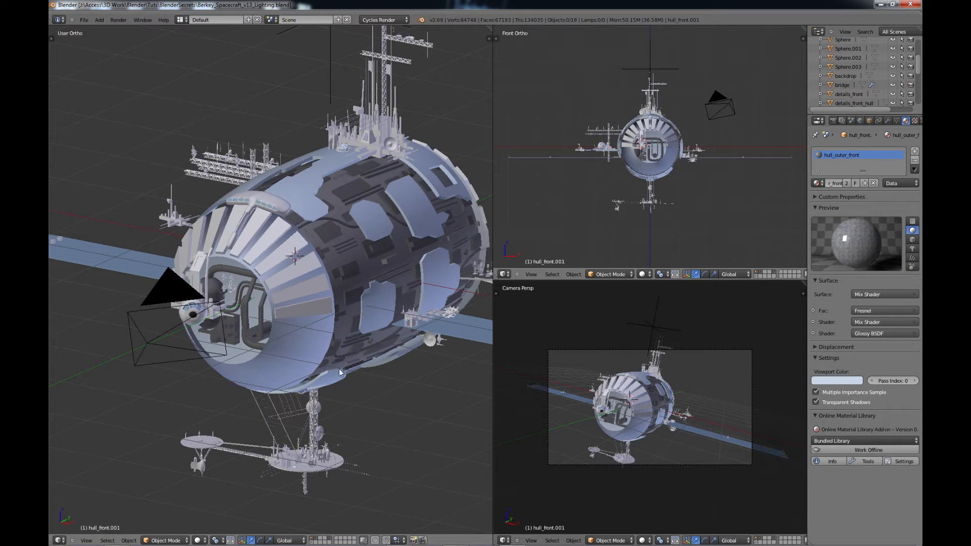
{"action": "right_click", "coordinate": [311, 341]}
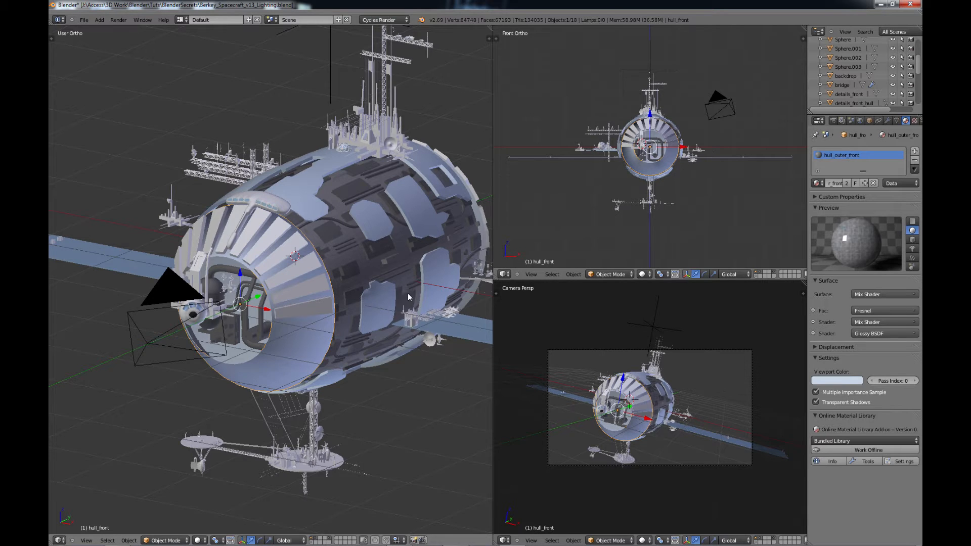
{"action": "middle_click_drag", "start_coordinate": [396, 290], "coordinate": [330, 276]}
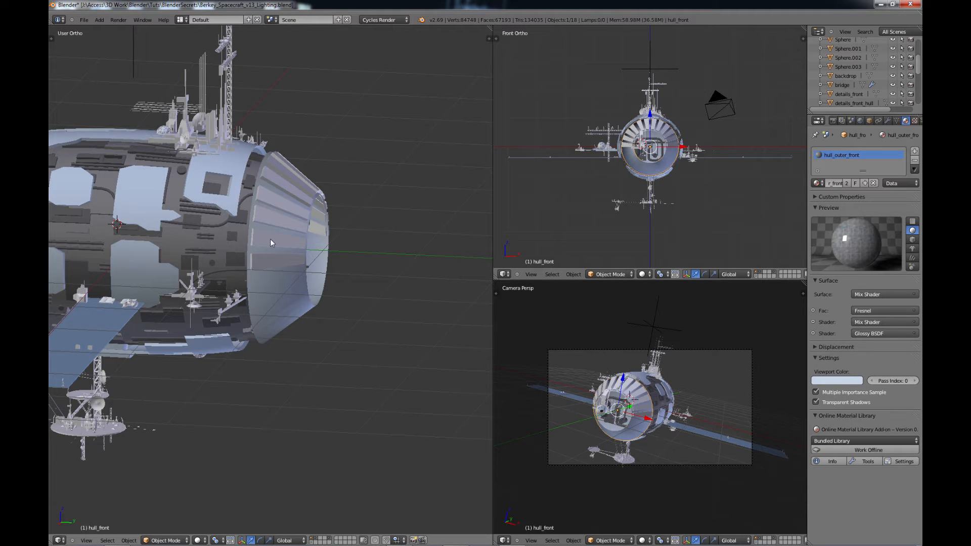
{"action": "middle_click_drag", "start_coordinate": [270, 239], "coordinate": [274, 293]}
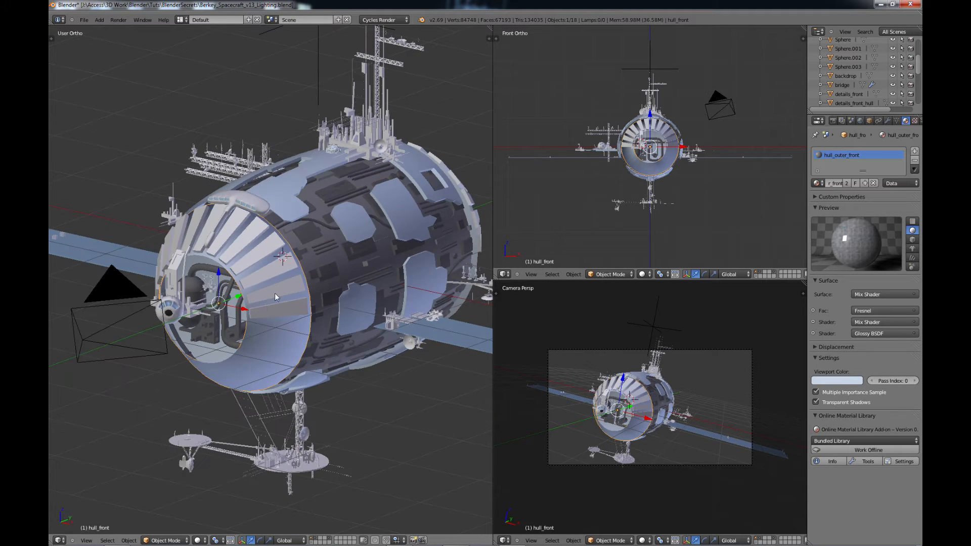
{"action": "key", "text": "Tab"}
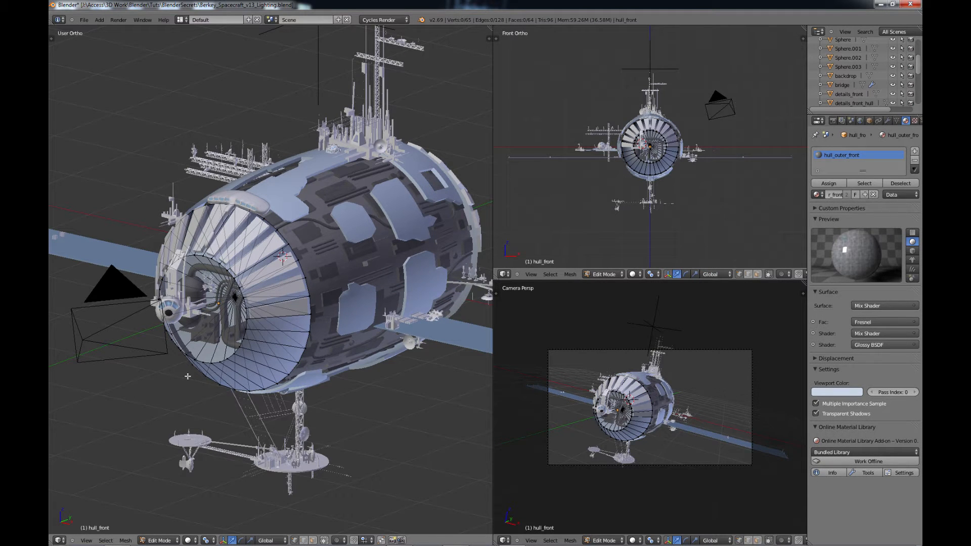
{"action": "middle_click_drag", "start_coordinate": [273, 326], "coordinate": [235, 283]}
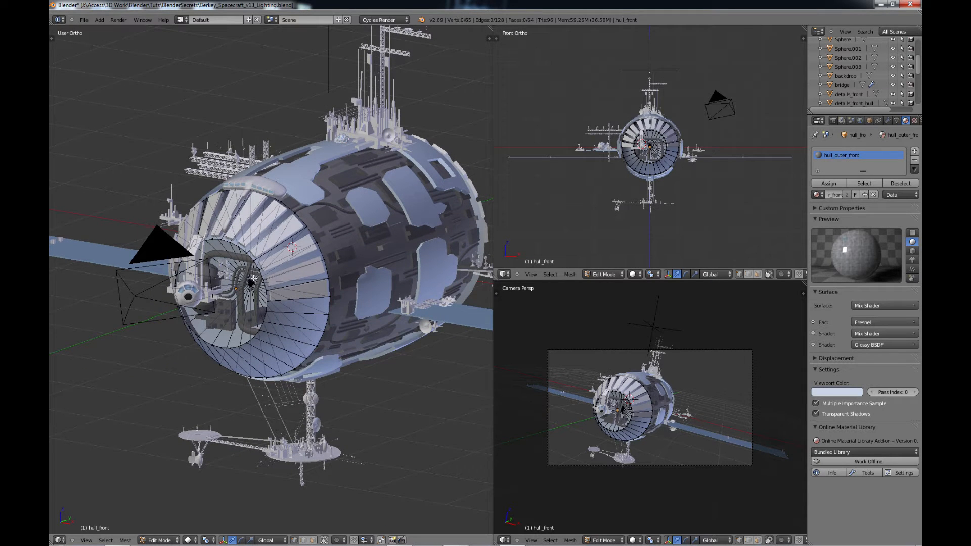
{"action": "key", "text": "Tab"}
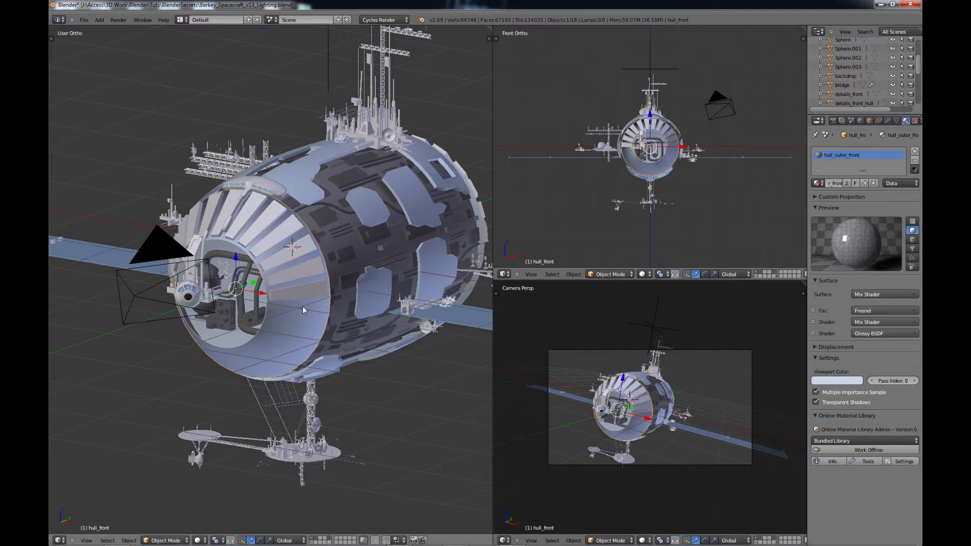
Select the small running-light sphere at the outer end of the solar panel.
{"action": "middle_click_drag", "start_coordinate": [306, 311], "coordinate": [187, 251]}
{"action": "middle_click_drag", "start_coordinate": [253, 268], "coordinate": [223, 285]}
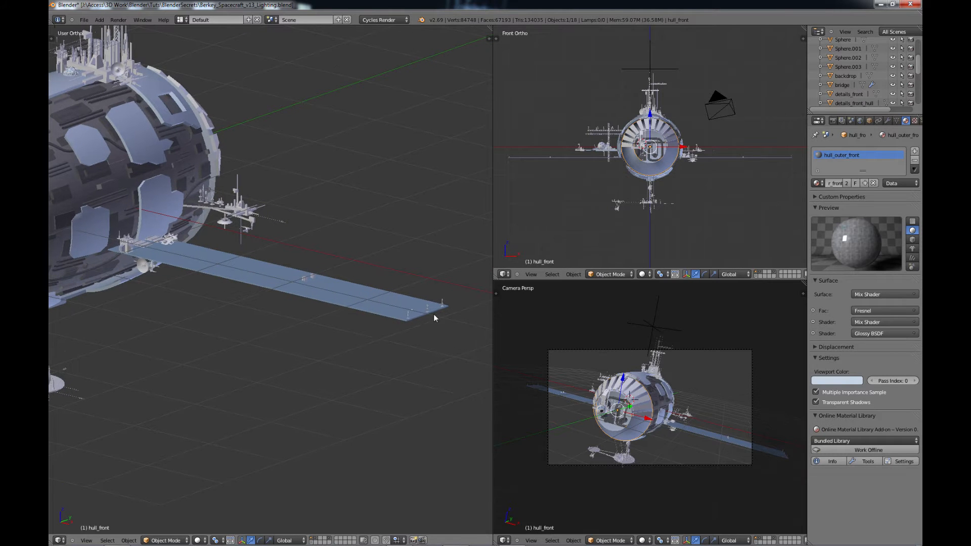
{"action": "middle_click_drag", "start_coordinate": [409, 317], "coordinate": [408, 328]}
{"action": "scroll", "coordinate": [405, 329], "scroll_direction": "up", "scroll_amount": 2}
{"action": "middle_click_drag", "start_coordinate": [471, 407], "coordinate": [338, 320], "text": "shift"}
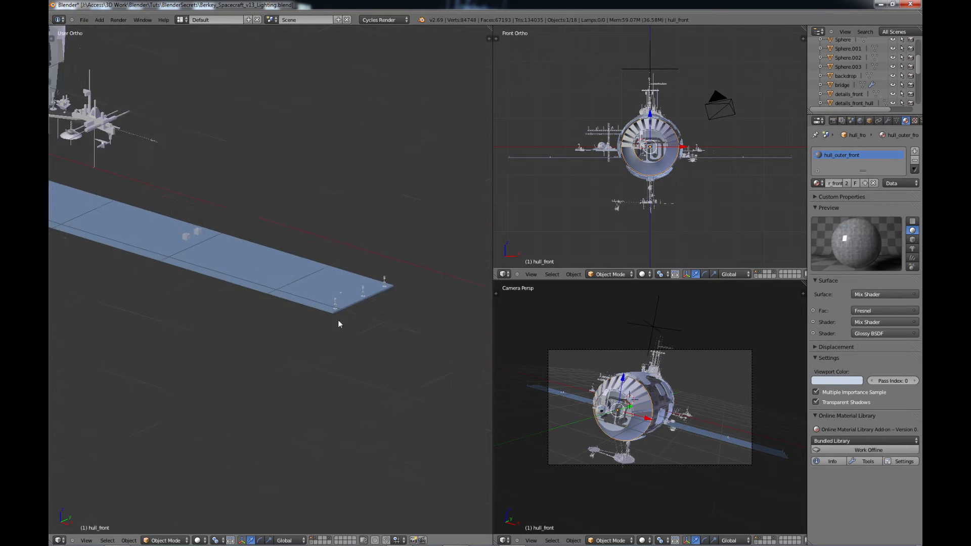
{"action": "scroll", "coordinate": [354, 326], "scroll_direction": "up", "scroll_amount": 3}
{"action": "right_click", "coordinate": [418, 307]}
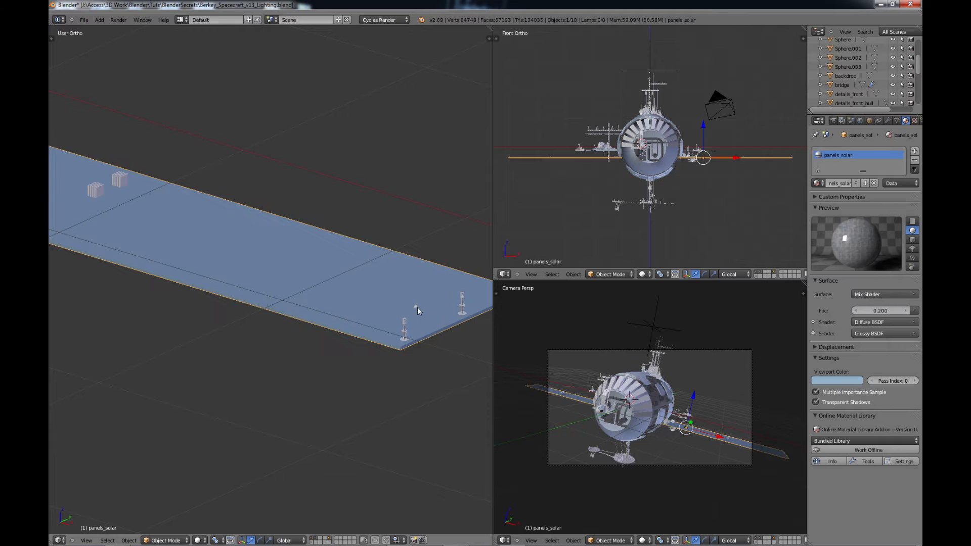
{"action": "right_click", "coordinate": [416, 307]}
{"action": "scroll", "coordinate": [356, 284], "scroll_direction": "down", "scroll_amount": 4}
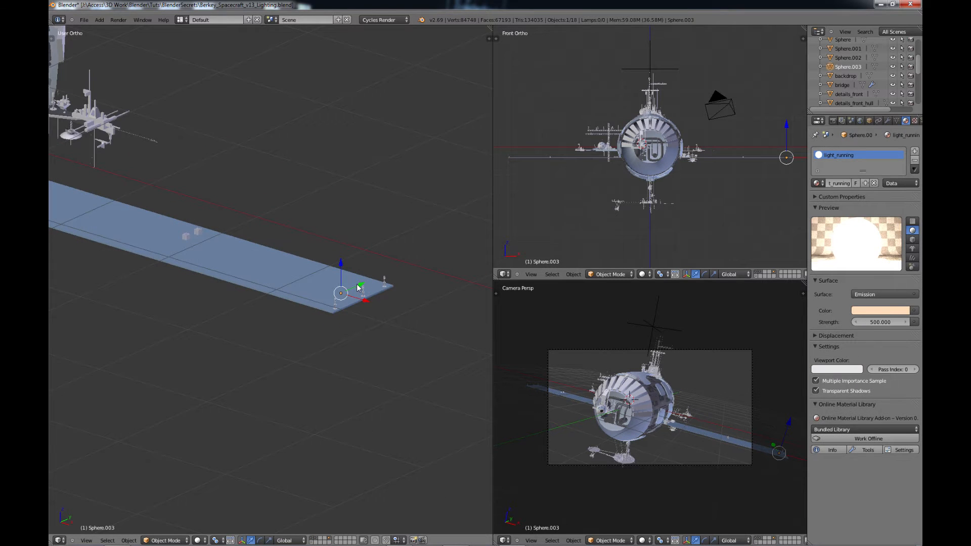
Select Sphere, Sphere.001, Sphere.002 and Sphere.003 together and move them to the third layer.
{"action": "middle_click_drag", "start_coordinate": [249, 292], "coordinate": [303, 295], "text": "shift"}
{"action": "scroll", "coordinate": [293, 285], "scroll_direction": "down", "scroll_amount": 2}
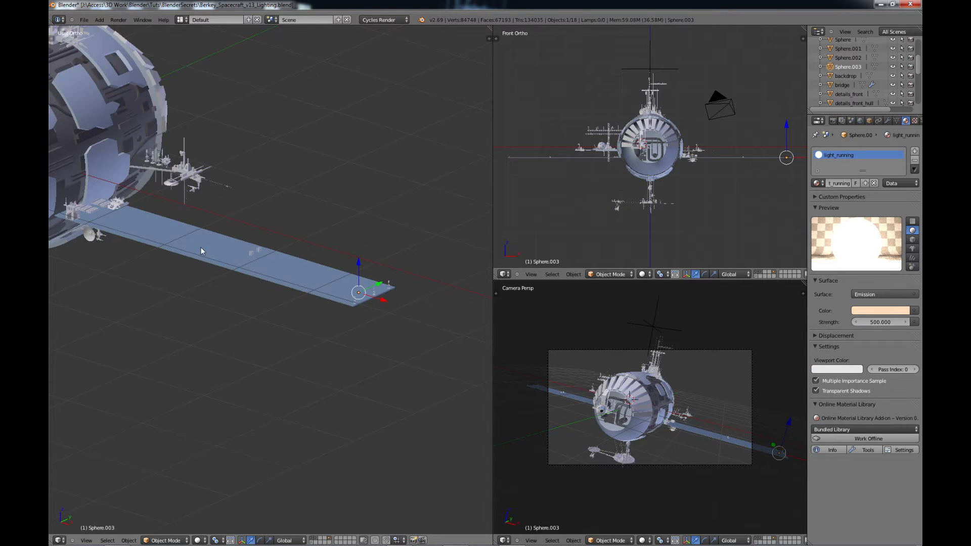
{"action": "middle_click_drag", "start_coordinate": [201, 244], "coordinate": [481, 307], "text": "shift"}
{"action": "scroll", "coordinate": [354, 317], "scroll_direction": "down", "scroll_amount": 3}
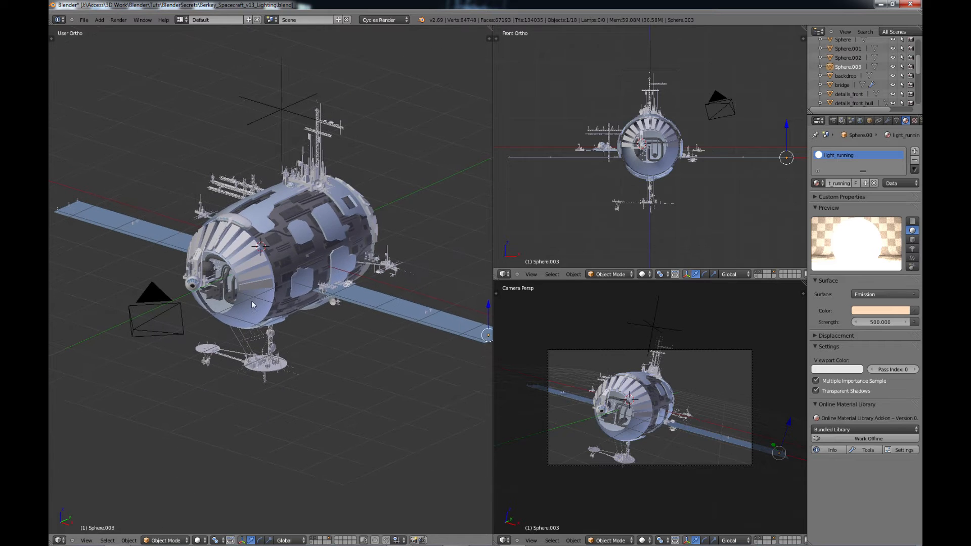
{"action": "middle_click_drag", "start_coordinate": [251, 301], "coordinate": [331, 326], "text": "shift"}
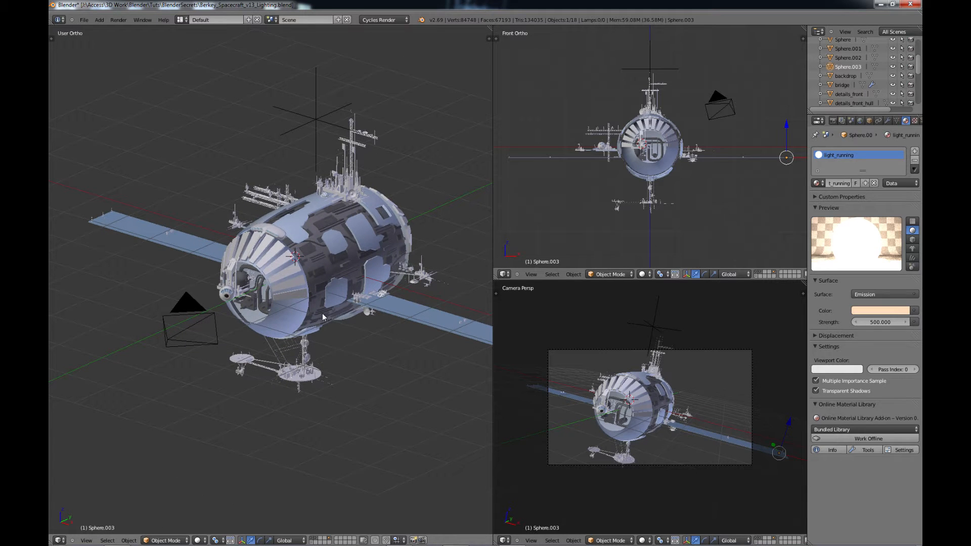
{"action": "middle_click_drag", "start_coordinate": [362, 316], "coordinate": [214, 264], "text": "shift"}
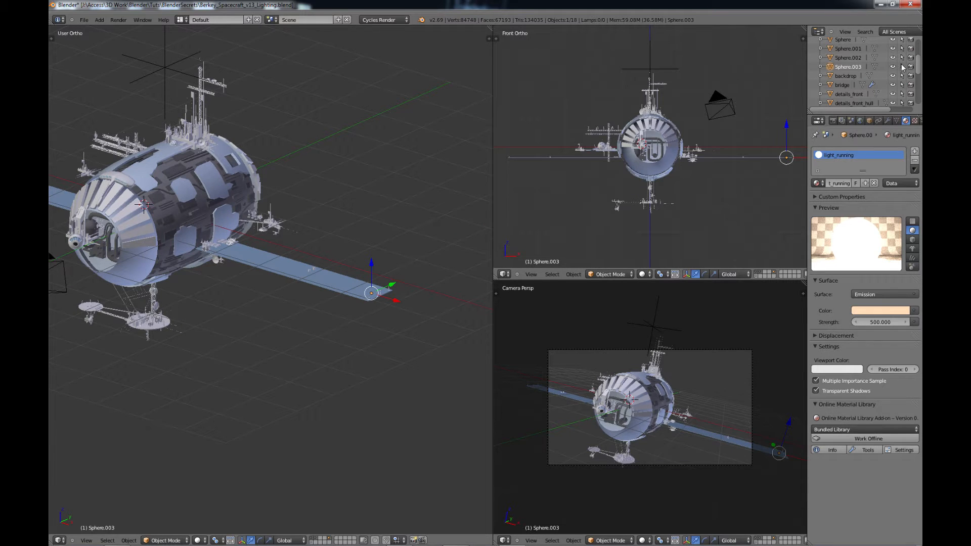
{"action": "left_click_drag", "start_coordinate": [918, 69], "coordinate": [918, 62]}
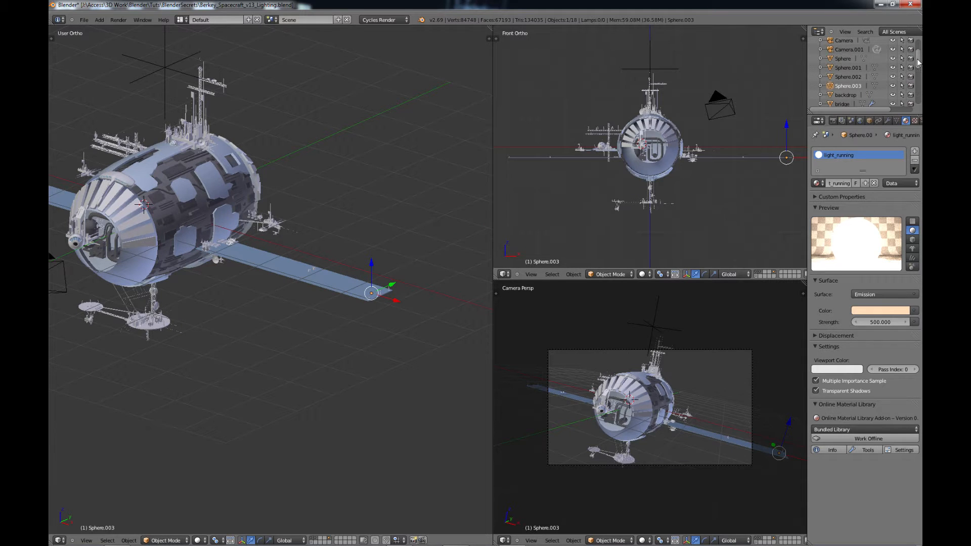
{"action": "left_click", "coordinate": [846, 68]}
{"action": "left_click", "coordinate": [846, 77]}
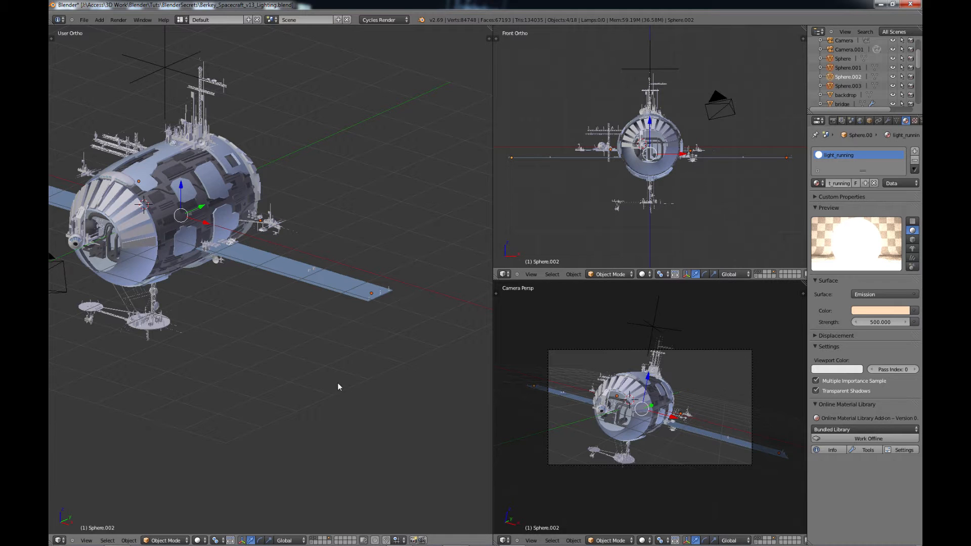
{"action": "key", "text": "m"}
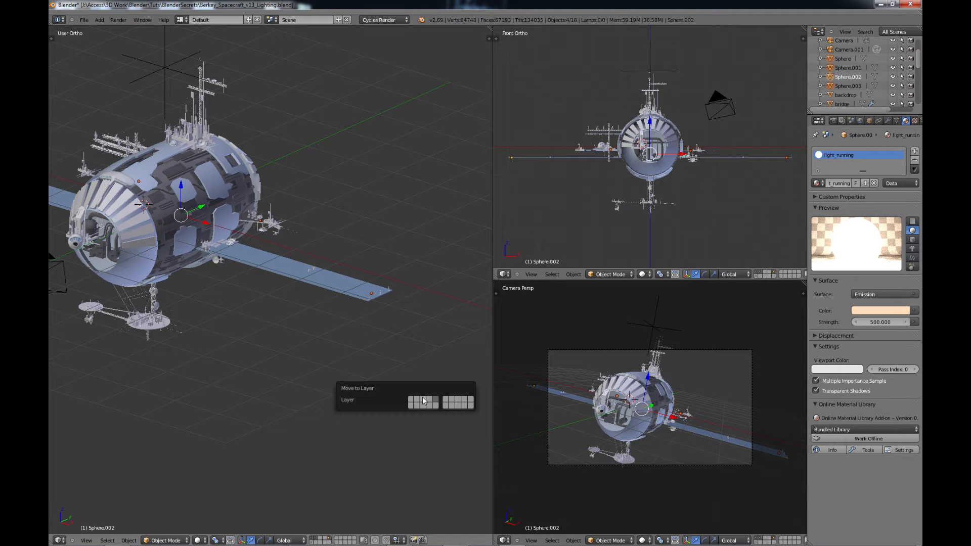
{"action": "left_click", "coordinate": [424, 401]}
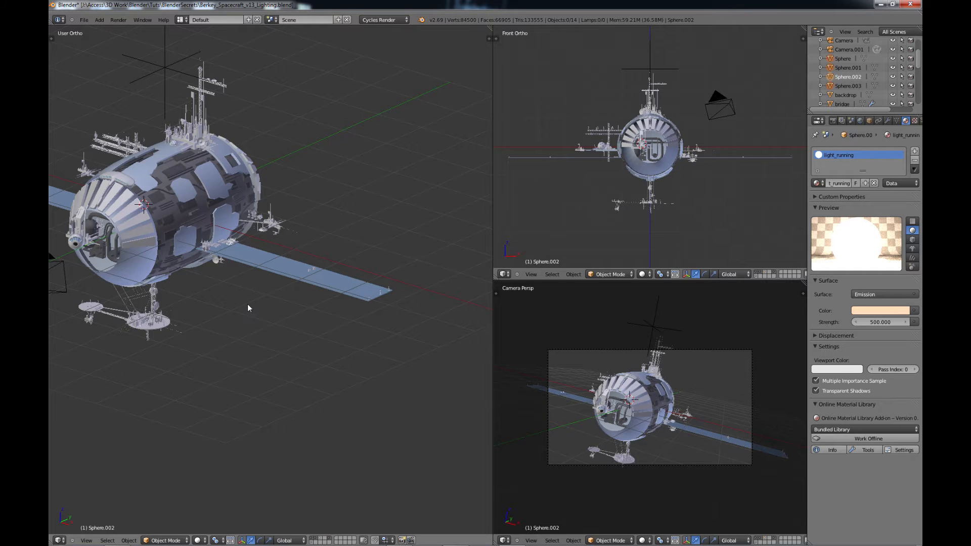
Select the greebles object at the round platform beneath the hull and enter Edit Mode.
{"action": "scroll", "coordinate": [253, 308], "scroll_direction": "down", "scroll_amount": 2}
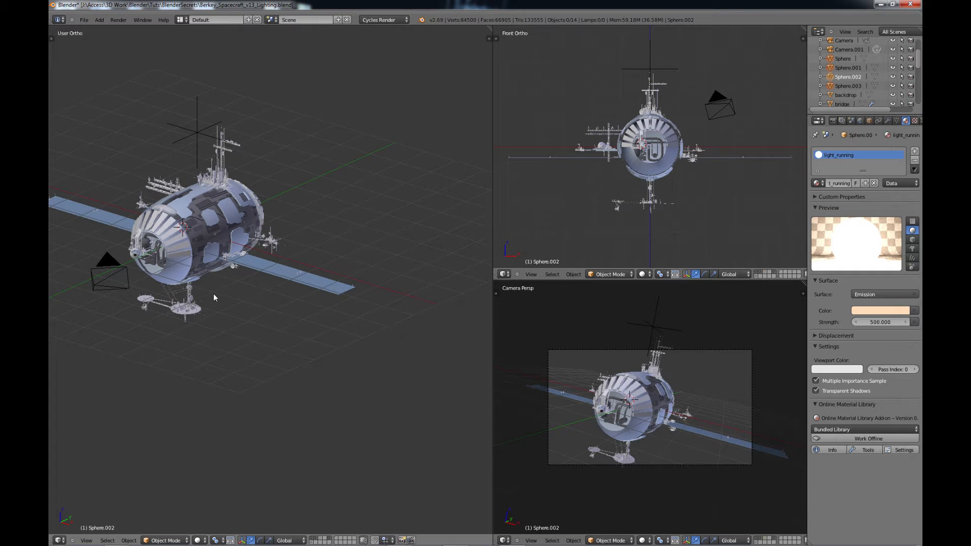
{"action": "middle_click_drag", "start_coordinate": [213, 293], "coordinate": [319, 239]}
{"action": "scroll", "coordinate": [252, 315], "scroll_direction": "up", "scroll_amount": 7}
{"action": "middle_click_drag", "start_coordinate": [327, 331], "coordinate": [342, 333]}
{"action": "scroll", "coordinate": [333, 340], "scroll_direction": "up", "scroll_amount": 4}
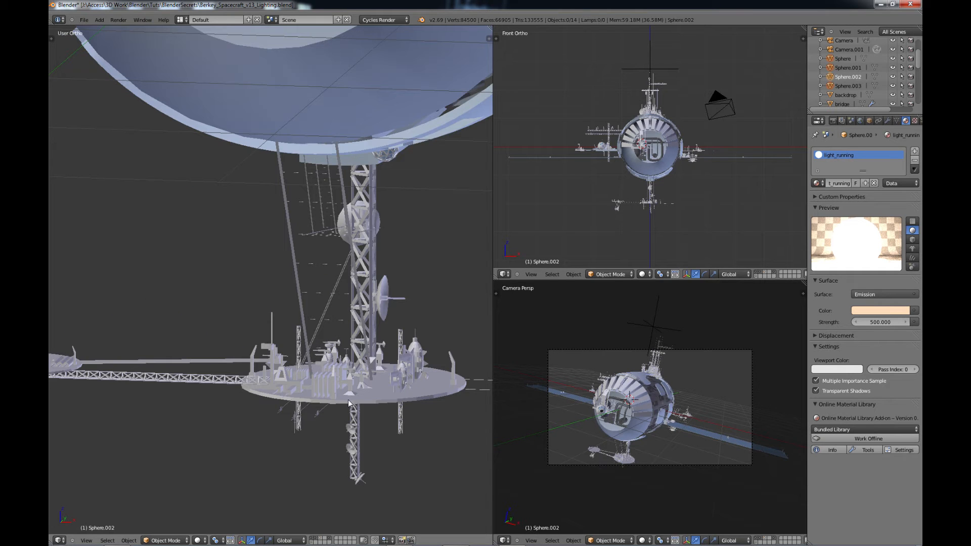
{"action": "scroll", "coordinate": [344, 396], "scroll_direction": "down", "scroll_amount": 1}
{"action": "middle_click_drag", "start_coordinate": [341, 399], "coordinate": [324, 310], "text": "shift"}
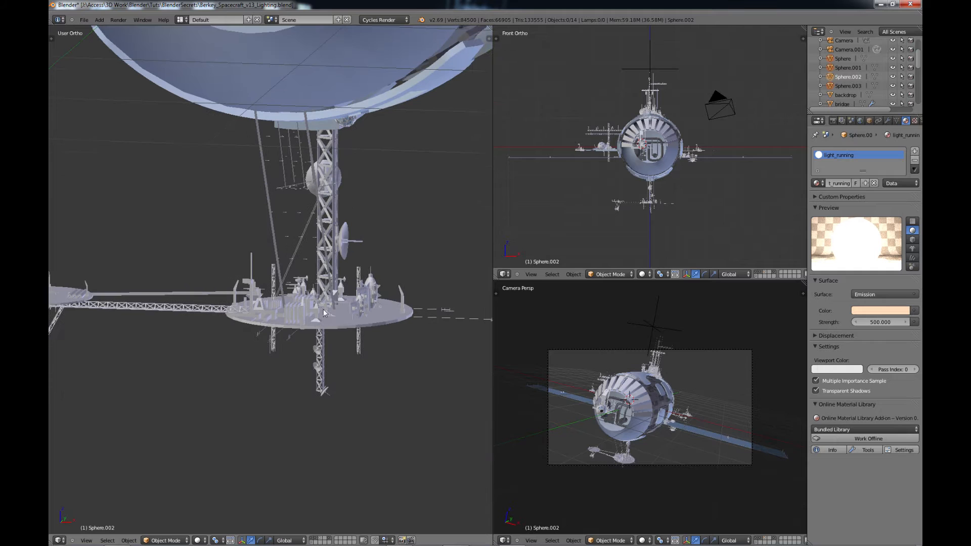
{"action": "right_click", "coordinate": [345, 326]}
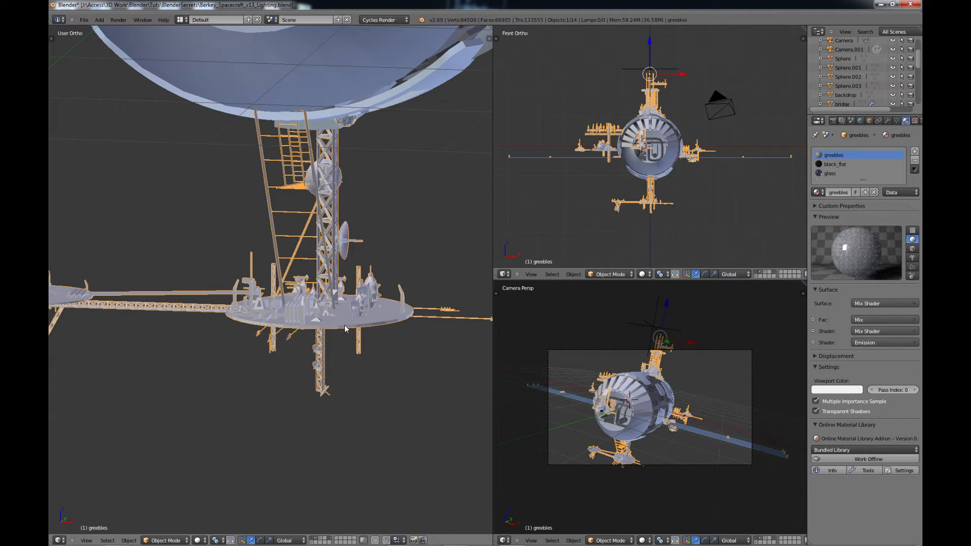
{"action": "key", "text": "Tab"}
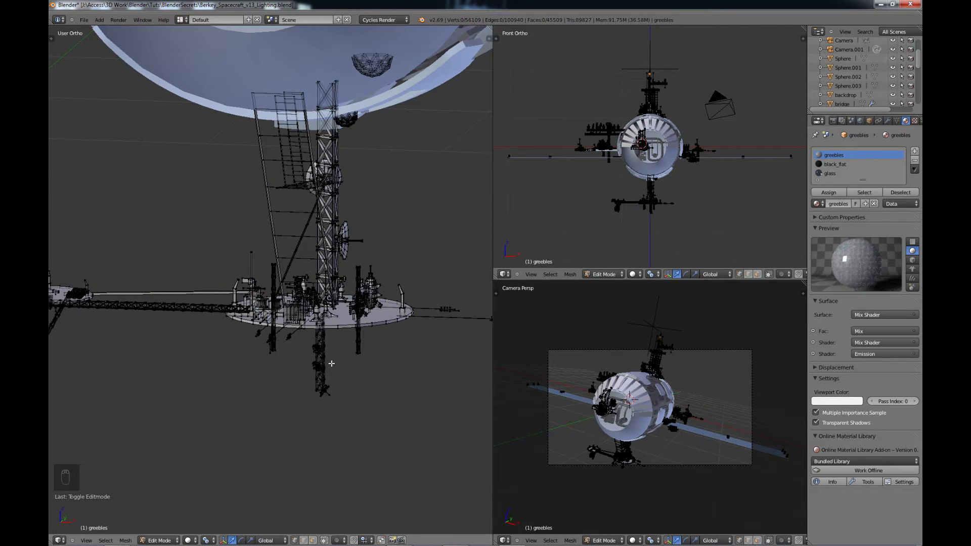
Select all linked geometry of the round platform disc beneath the hull in the front view.
{"action": "key", "text": "KP_1"}
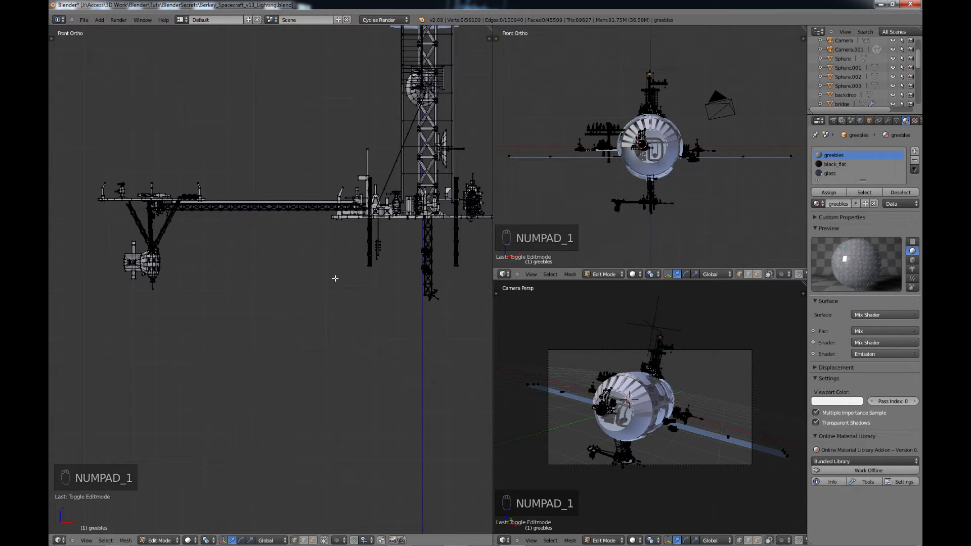
{"action": "middle_click_drag", "start_coordinate": [323, 272], "coordinate": [237, 316], "text": "shift"}
{"action": "scroll", "coordinate": [237, 316], "scroll_direction": "up", "scroll_amount": 6}
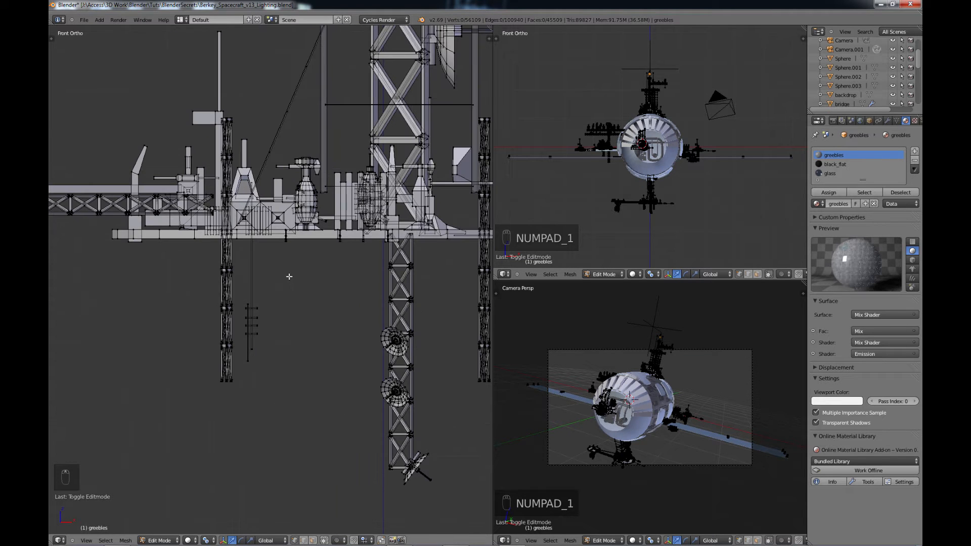
{"action": "middle_click_drag", "start_coordinate": [282, 283], "coordinate": [255, 275], "text": "shift"}
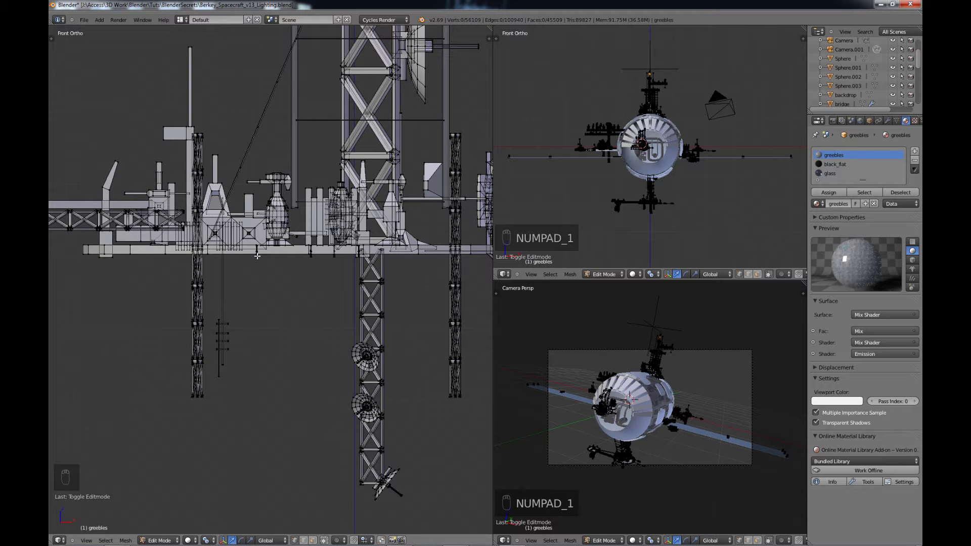
{"action": "right_click", "coordinate": [257, 256]}
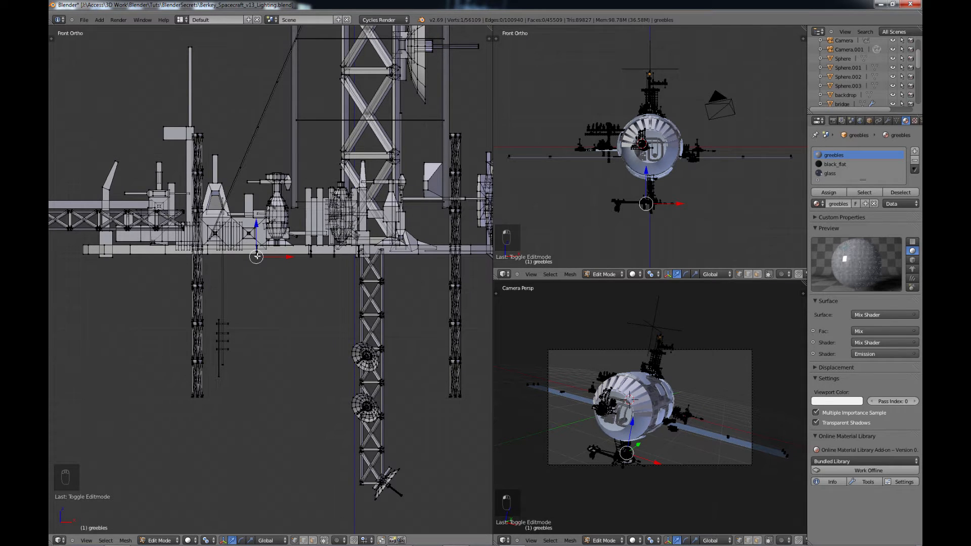
{"action": "key", "text": "l"}
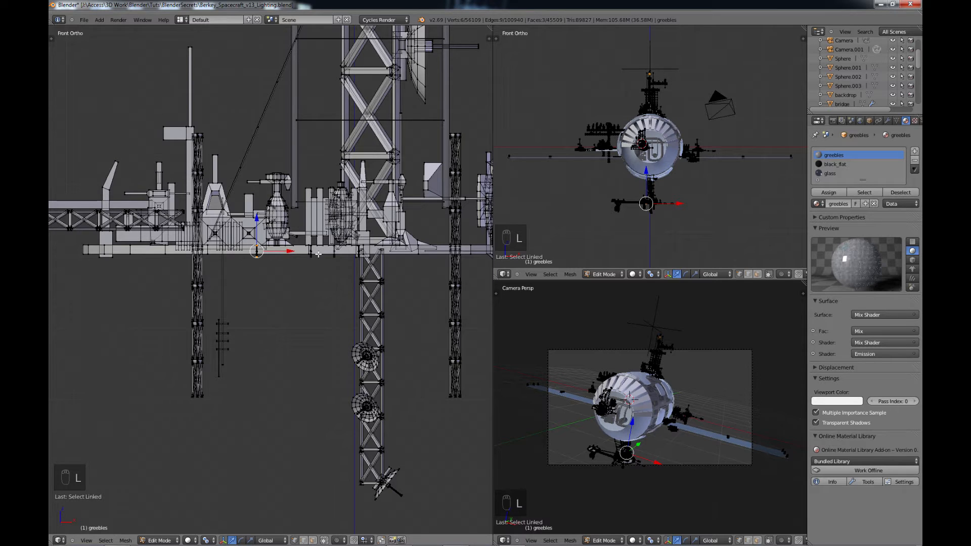
{"action": "right_click", "coordinate": [335, 252]}
{"action": "key", "text": "l"}
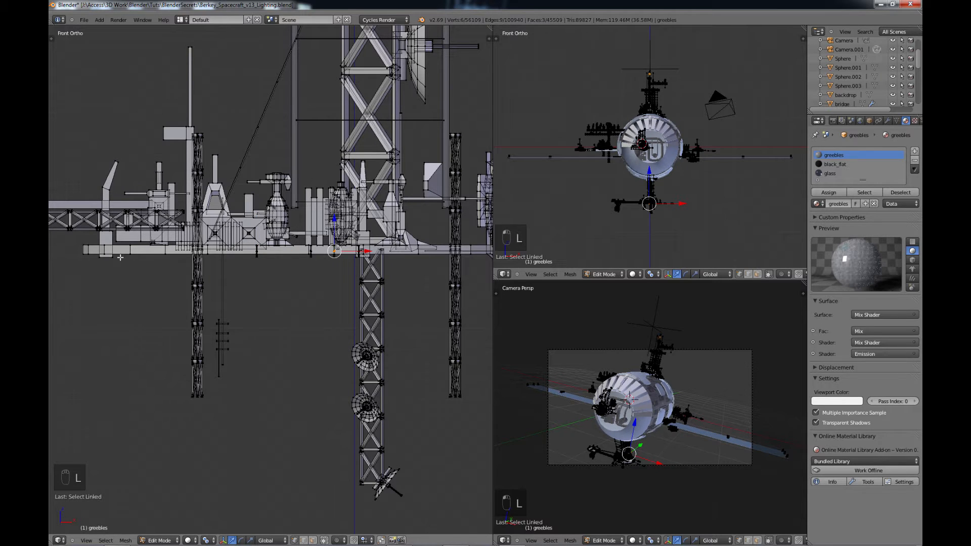
{"action": "right_click", "coordinate": [89, 253]}
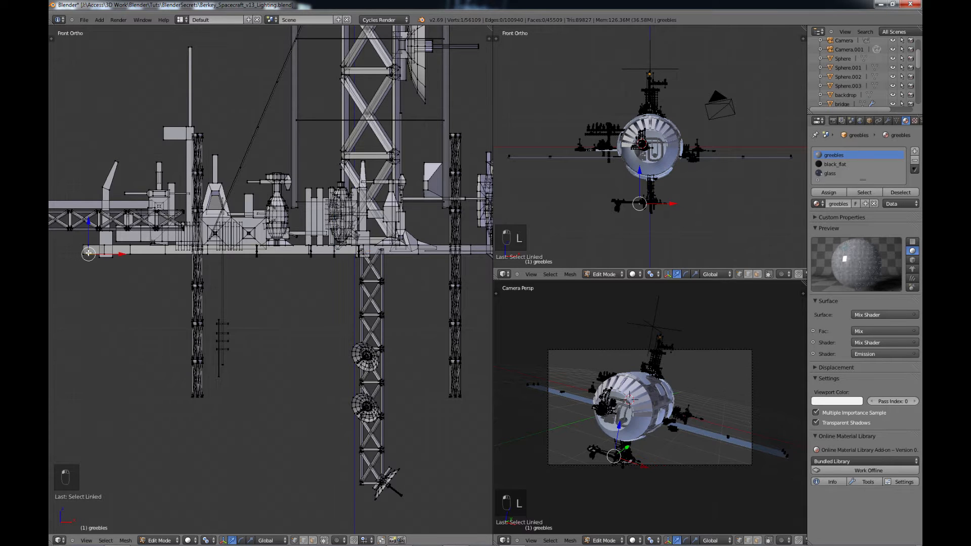
{"action": "key", "text": "l"}
{"action": "scroll", "coordinate": [342, 263], "scroll_direction": "down", "scroll_amount": 2}
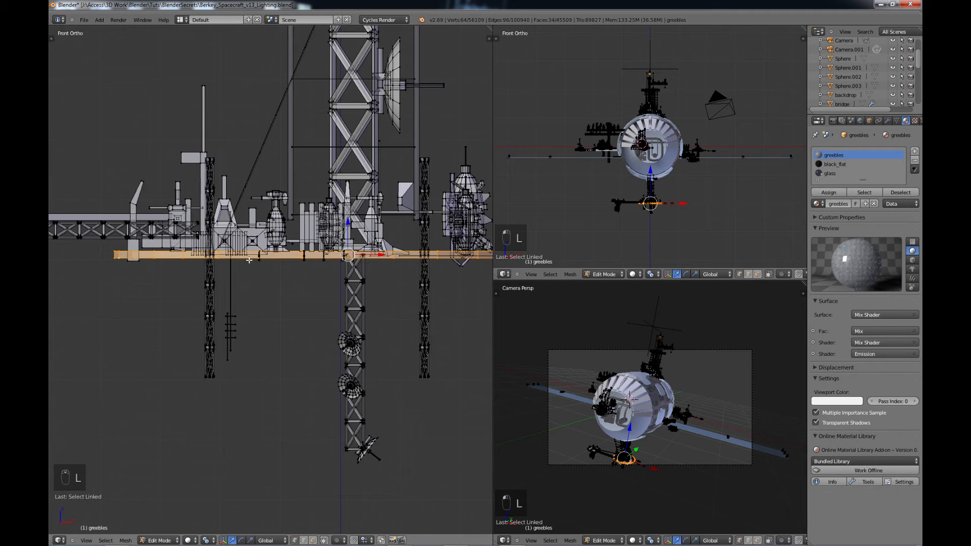
Deselect the upper vertices of the round platform disc, keeping only its underside vertices selected.
{"action": "middle_click_drag", "start_coordinate": [232, 290], "coordinate": [172, 293], "text": "shift"}
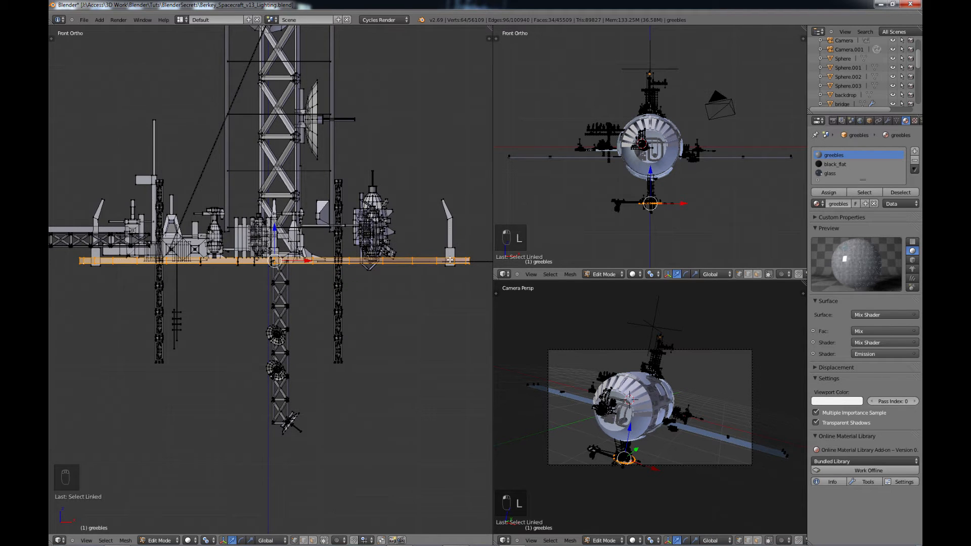
{"action": "key", "text": "b"}
{"action": "left_click_drag", "start_coordinate": [482, 247], "coordinate": [64, 259]}
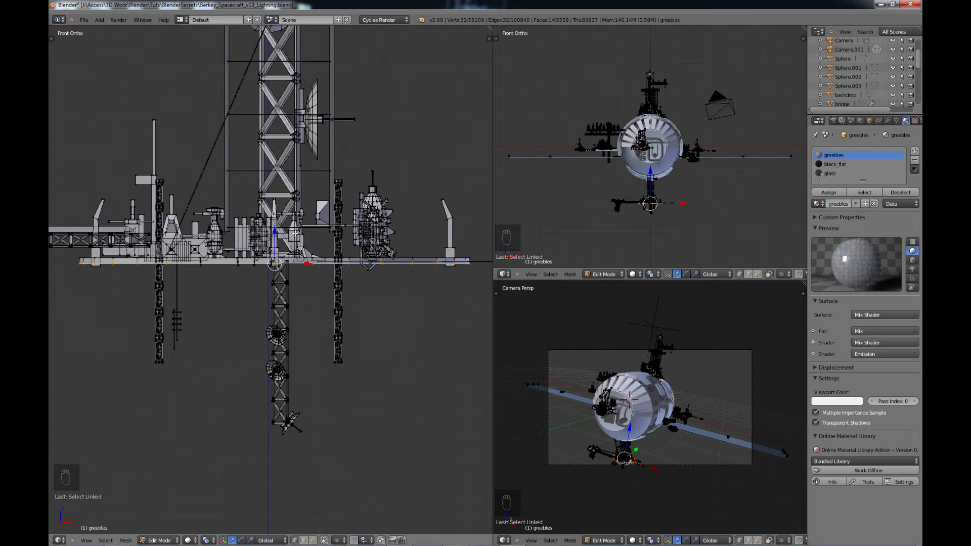
Thicken the round platform by moving its underside down about 0.024 units along the global Z axis, and clear the selection.
{"action": "key", "text": "e"}
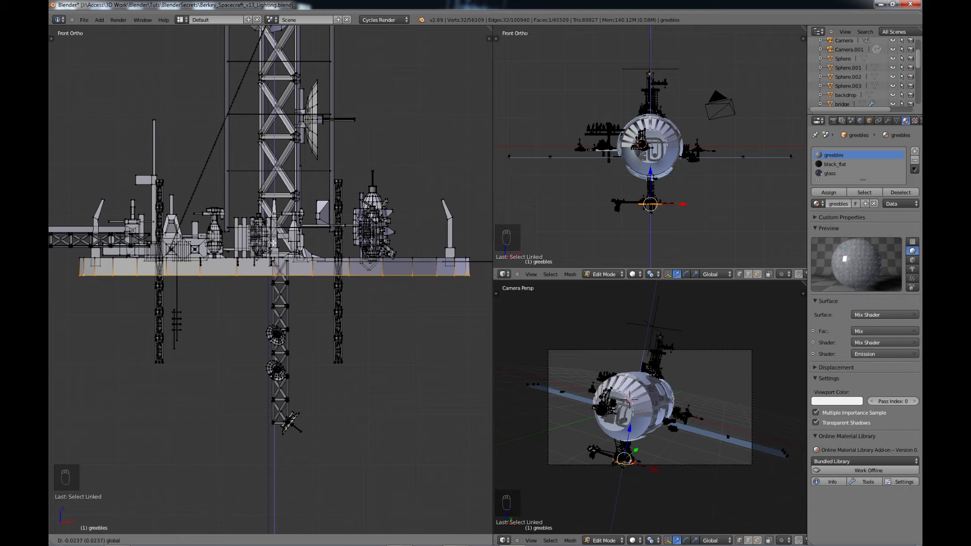
{"action": "left_click", "coordinate": [273, 243]}
{"action": "scroll", "coordinate": [276, 263], "scroll_direction": "down", "scroll_amount": 1}
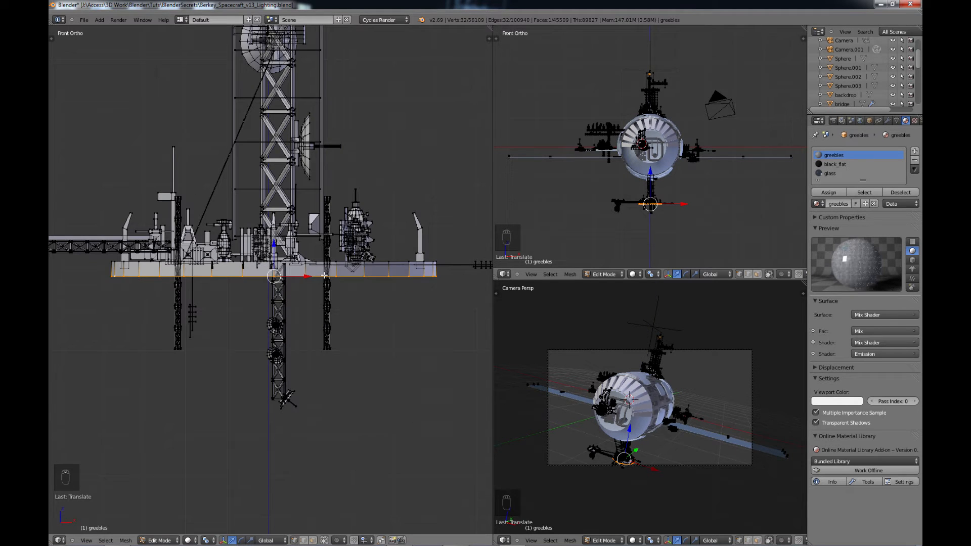
{"action": "key", "text": "a"}
{"action": "key", "text": "Tab"}
{"action": "key", "text": "Tab"}
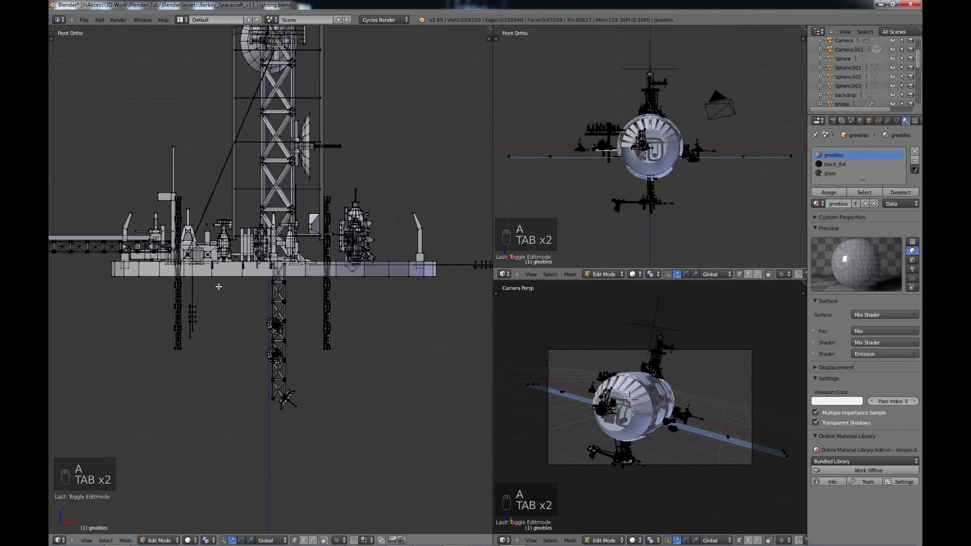
Select all linked geometry of the smaller disc at the outer end of the horizontal boom.
{"action": "middle_click_drag", "start_coordinate": [153, 295], "coordinate": [439, 282], "text": "shift"}
{"action": "middle_click_drag", "start_coordinate": [156, 288], "coordinate": [450, 303], "text": "shift"}
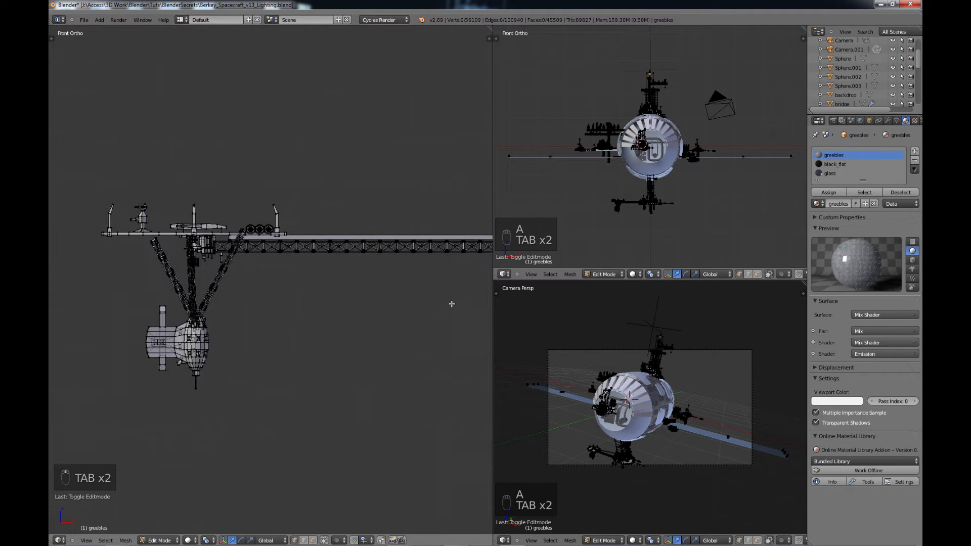
{"action": "scroll", "coordinate": [312, 313], "scroll_direction": "up", "scroll_amount": 5}
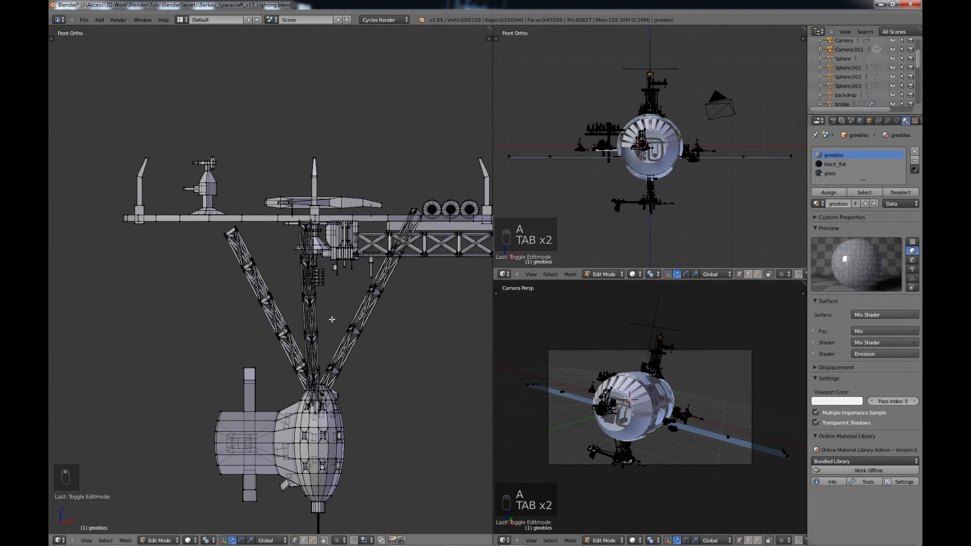
{"action": "scroll", "coordinate": [265, 314], "scroll_direction": "up", "scroll_amount": 3, "text": "shift"}
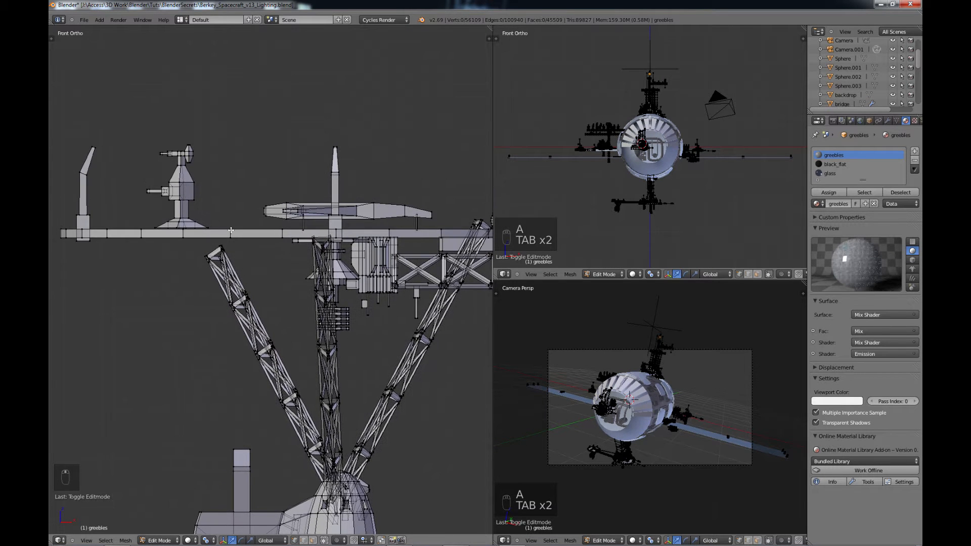
{"action": "right_click", "coordinate": [231, 229]}
{"action": "key", "text": "l"}
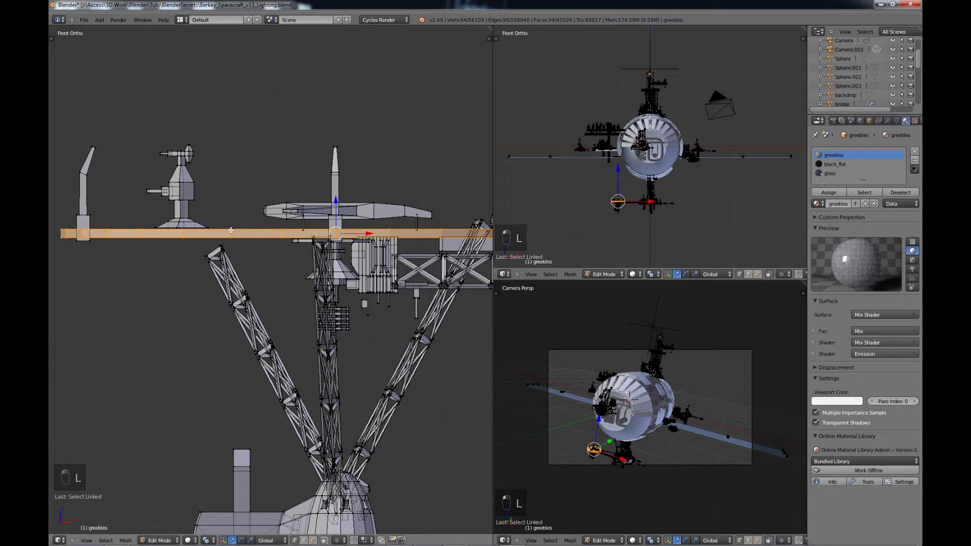
Deselect the smaller disc's upper vertices, keeping only its underside vertices selected.
{"action": "scroll", "coordinate": [145, 211], "scroll_direction": "down", "scroll_amount": 2}
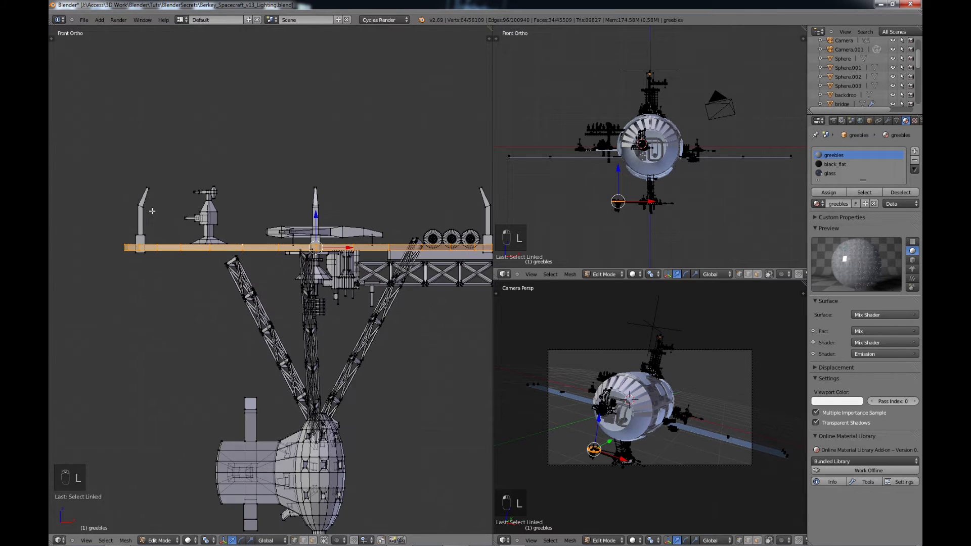
{"action": "middle_click_drag", "start_coordinate": [197, 219], "coordinate": [146, 213], "text": "shift"}
{"action": "key", "text": "b"}
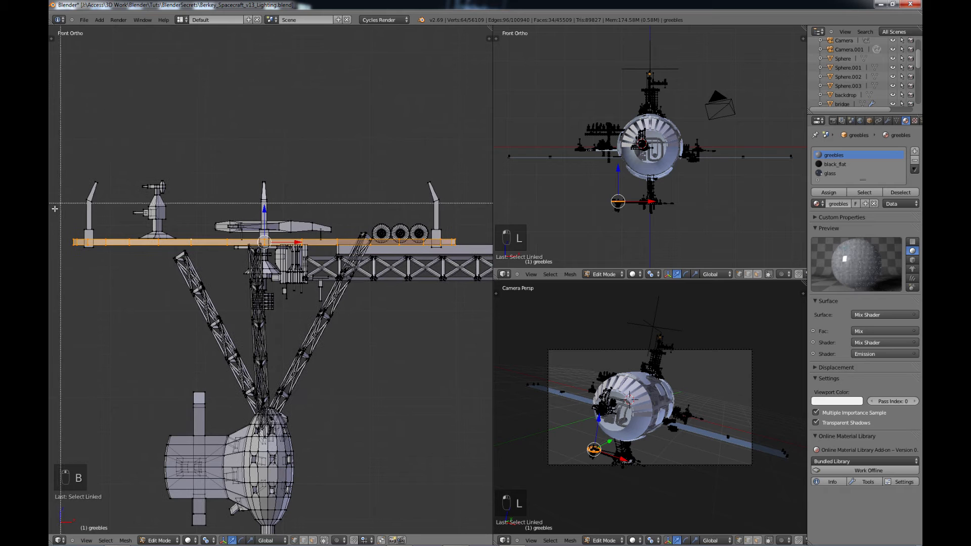
{"action": "left_click_drag", "start_coordinate": [53, 209], "coordinate": [483, 242]}
{"action": "middle_click_drag", "start_coordinate": [484, 241], "coordinate": [483, 243]}
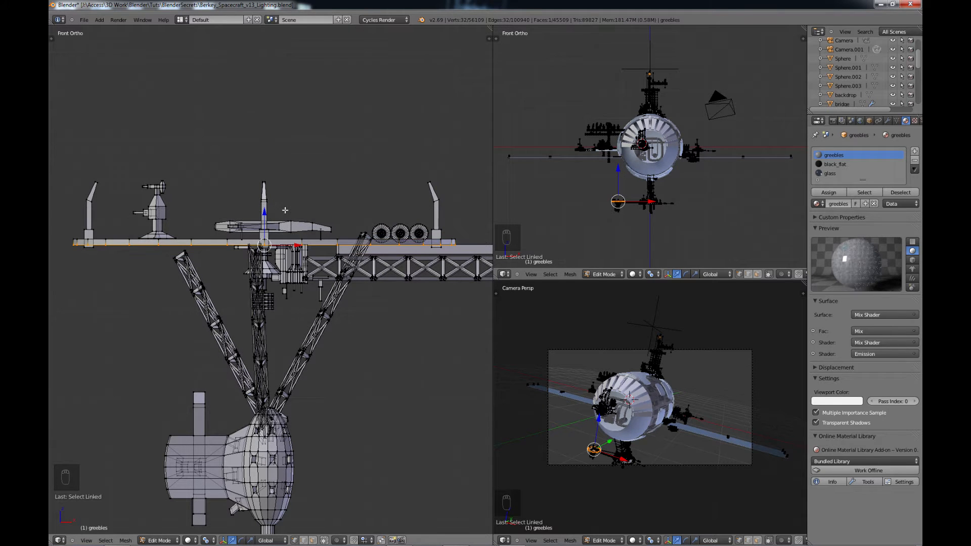
Thicken the smaller disc by moving its underside down along the Z axis, clear the selection and return to Object Mode.
{"action": "key", "text": "g"}
{"action": "key", "text": "z"}
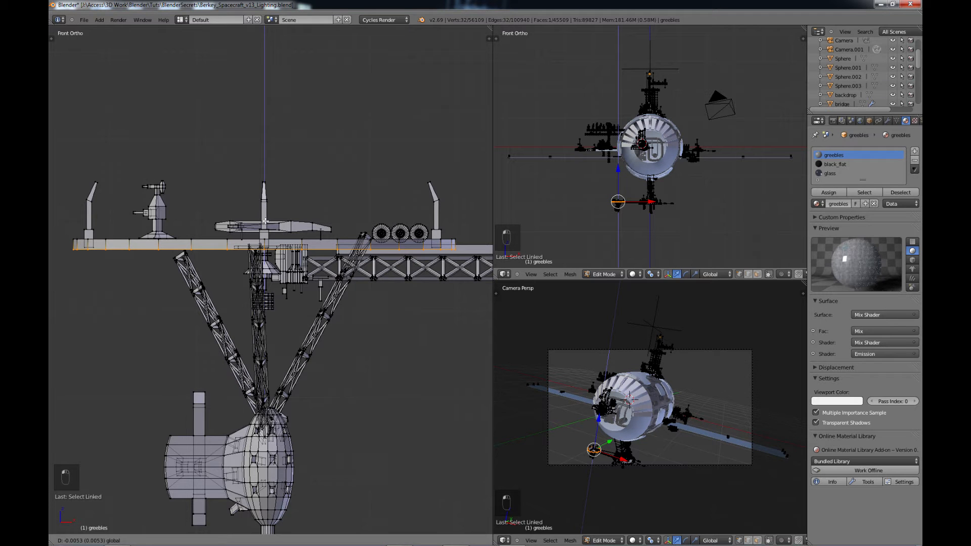
{"action": "left_click", "coordinate": [265, 222]}
{"action": "scroll", "coordinate": [357, 273], "scroll_direction": "down", "scroll_amount": 1}
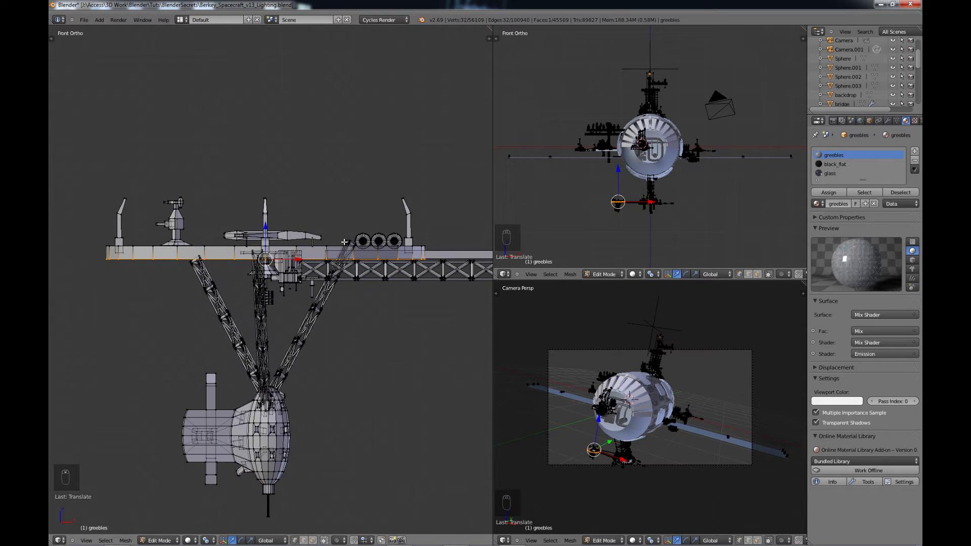
{"action": "key", "text": "a"}
{"action": "scroll", "coordinate": [357, 272], "scroll_direction": "down", "scroll_amount": 1}
{"action": "key", "text": "Tab"}
{"action": "scroll", "coordinate": [370, 278], "scroll_direction": "down", "scroll_amount": 9}
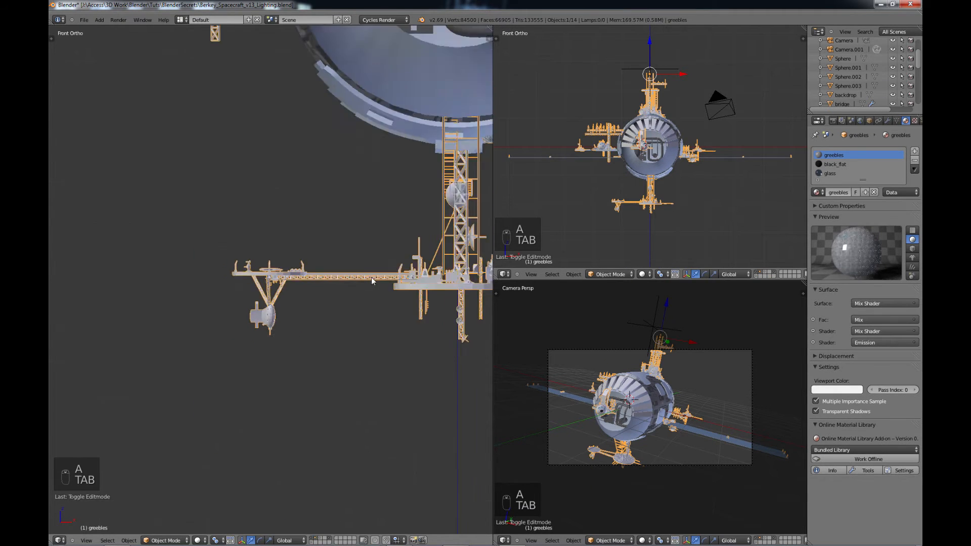
Check the thickened discs beneath the hull in perspective and deselect the greebles object.
{"action": "middle_click_drag", "start_coordinate": [339, 271], "coordinate": [311, 339], "text": "shift"}
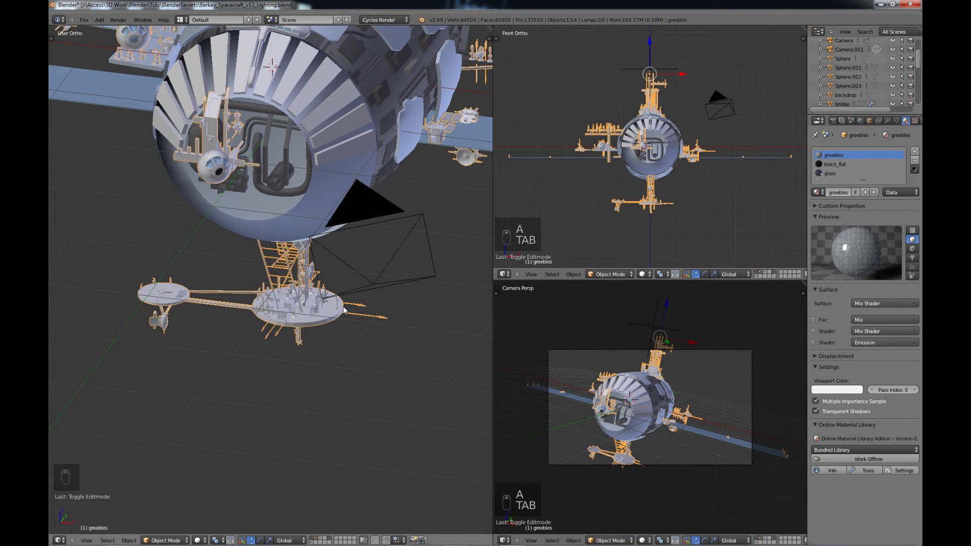
{"action": "scroll", "coordinate": [344, 311], "scroll_direction": "up", "scroll_amount": 1}
{"action": "scroll", "coordinate": [341, 332], "scroll_direction": "up", "scroll_amount": 1}
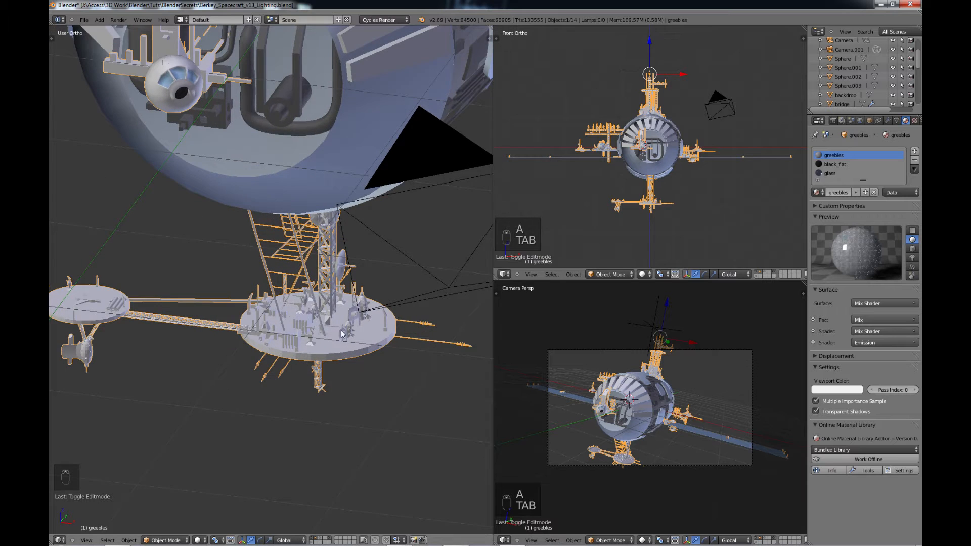
{"action": "middle_click_drag", "start_coordinate": [367, 201], "coordinate": [320, 336]}
{"action": "key", "text": "a"}
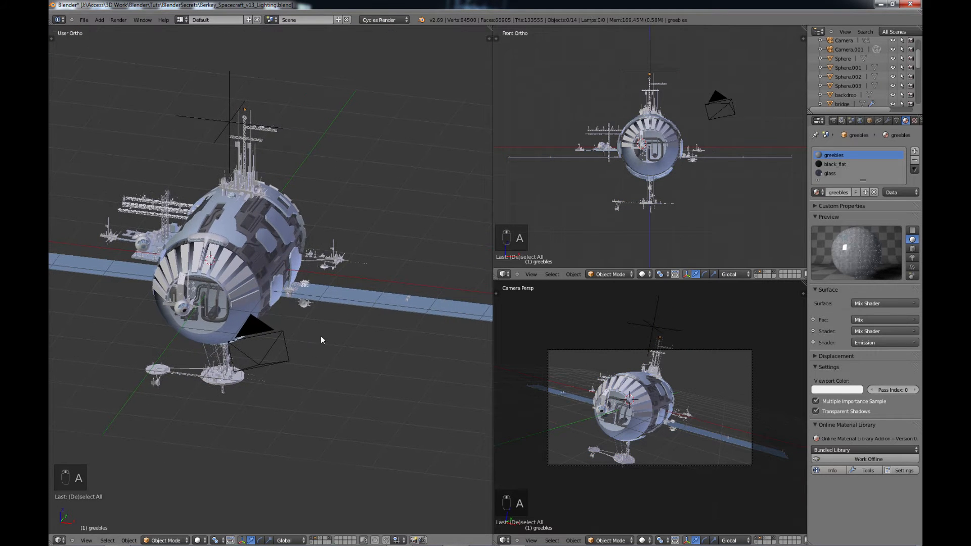
Examine the spacecraft's hull, solar panels, antennas and lower platforms from several angles and distances.
{"action": "middle_click_drag", "start_coordinate": [233, 344], "coordinate": [210, 331]}
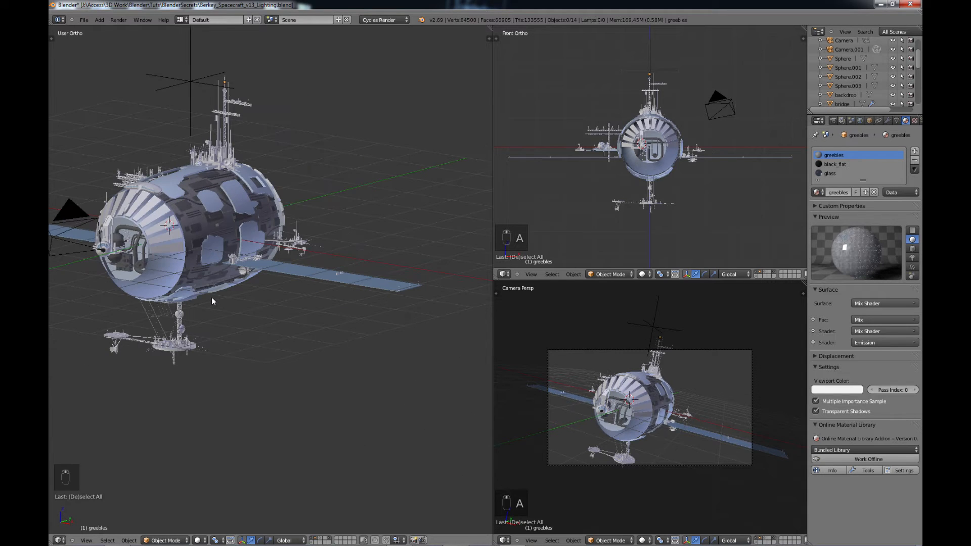
{"action": "middle_click_drag", "start_coordinate": [211, 296], "coordinate": [276, 299]}
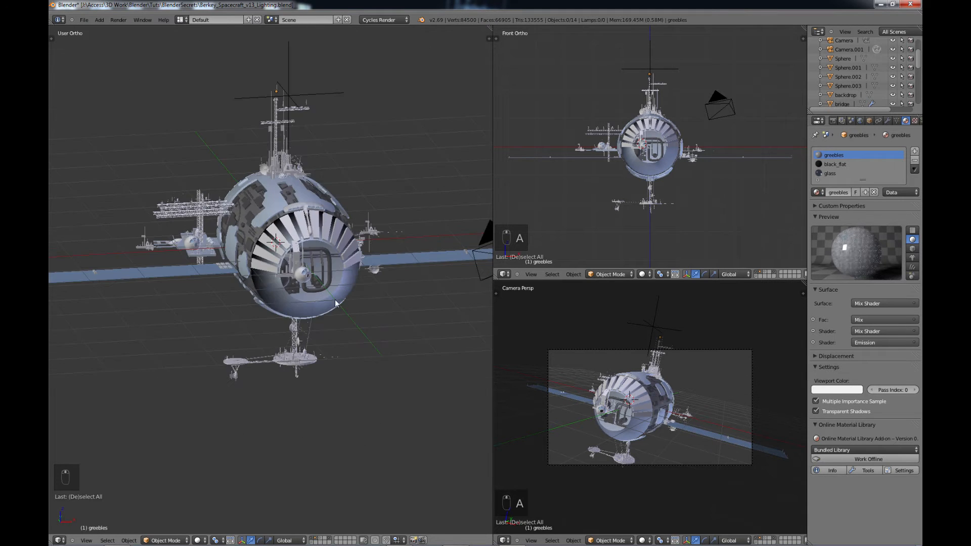
{"action": "middle_click_drag", "start_coordinate": [336, 304], "coordinate": [258, 336]}
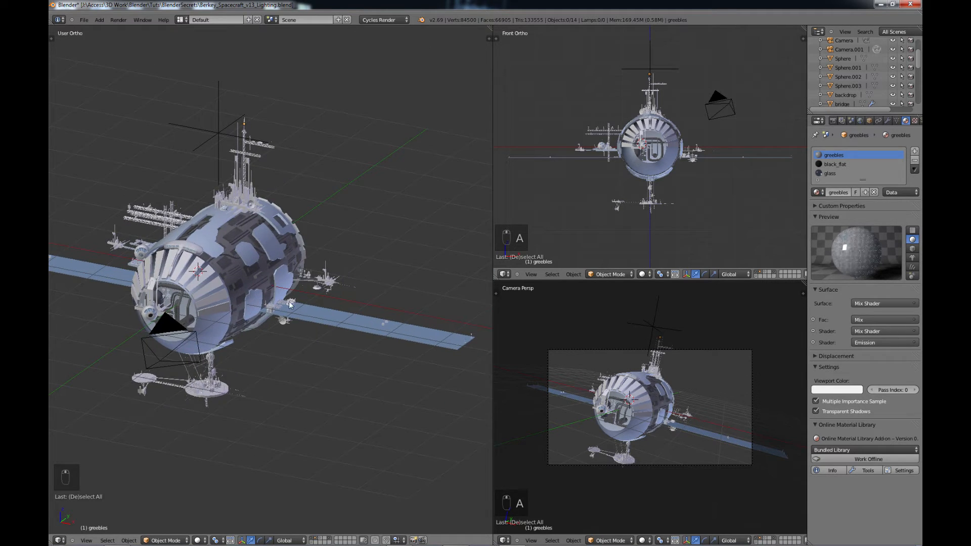
{"action": "middle_click_drag", "start_coordinate": [289, 300], "coordinate": [297, 301]}
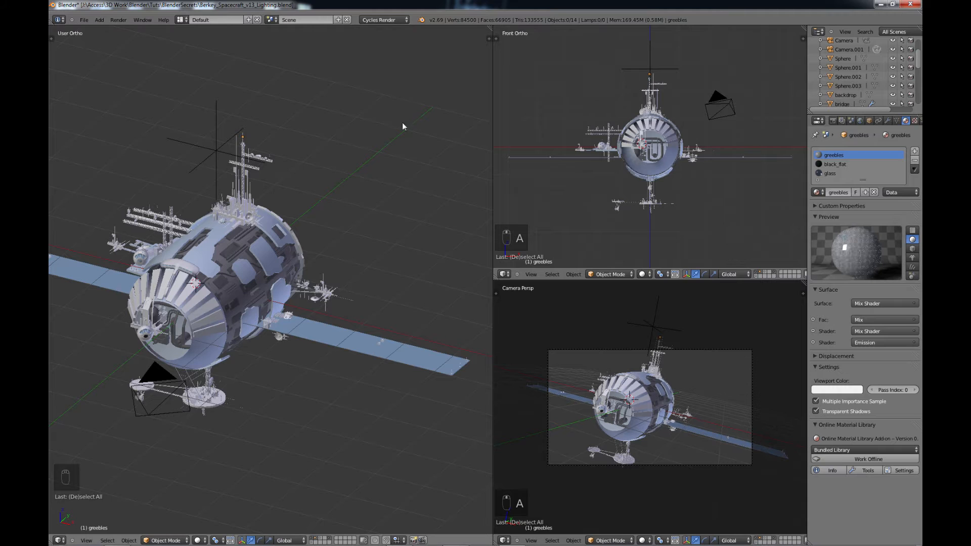
{"action": "scroll", "coordinate": [400, 126], "scroll_direction": "down", "scroll_amount": 2}
{"action": "scroll", "coordinate": [302, 231], "scroll_direction": "up", "scroll_amount": 4}
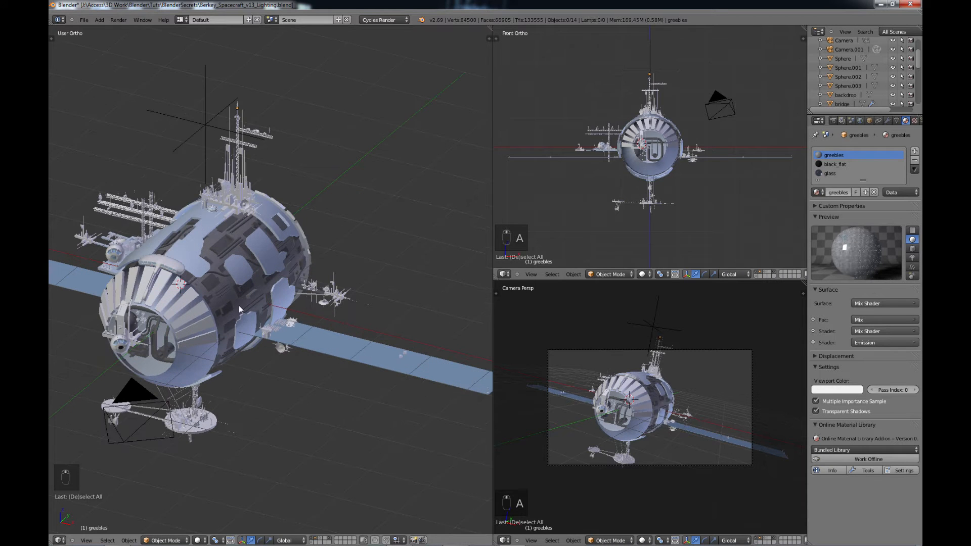
{"action": "scroll", "coordinate": [291, 259], "scroll_direction": "down", "scroll_amount": 1}
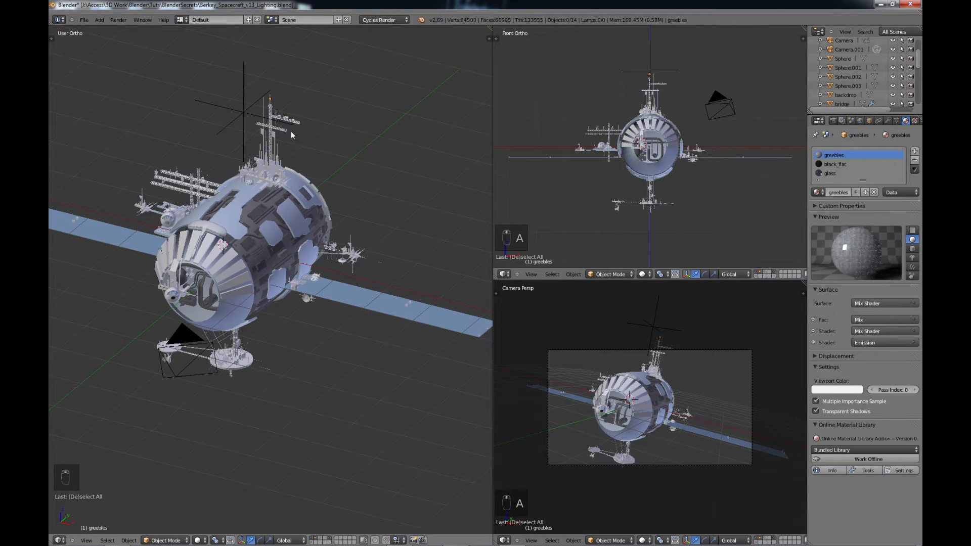
{"action": "scroll", "coordinate": [222, 307], "scroll_direction": "up", "scroll_amount": 3}
{"action": "middle_click_drag", "start_coordinate": [208, 295], "coordinate": [302, 328], "text": "shift"}
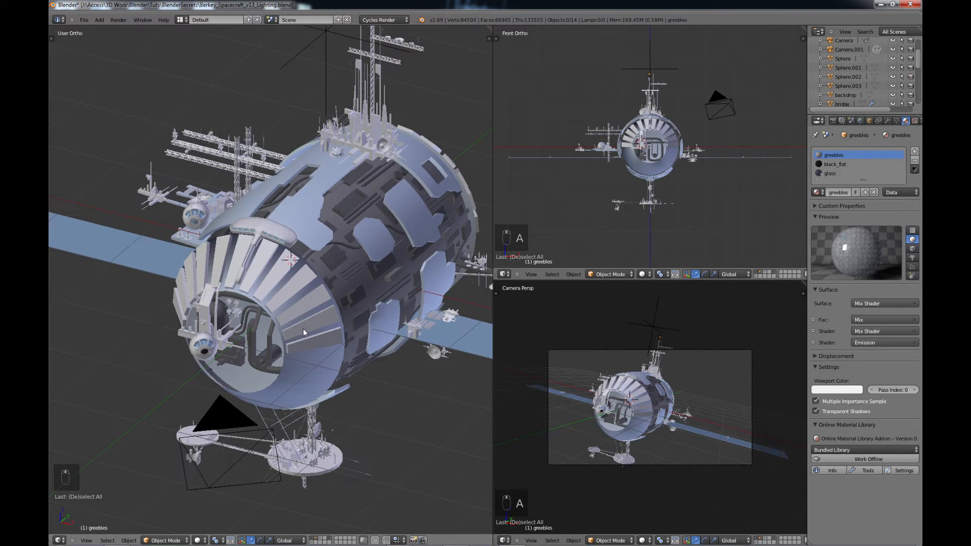
{"action": "scroll", "coordinate": [258, 320], "scroll_direction": "down", "scroll_amount": 2}
{"action": "key", "text": "Tab"}
{"action": "key", "text": "Tab"}
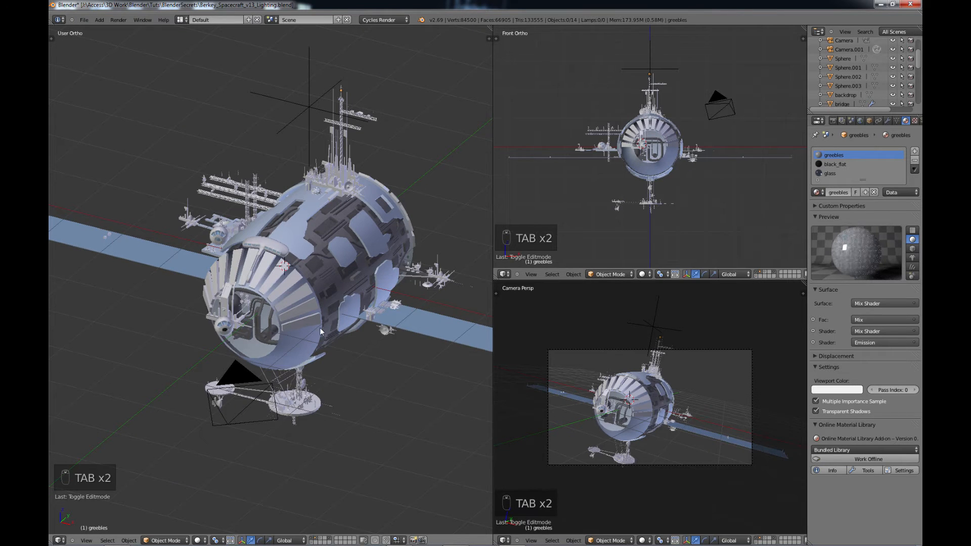
{"action": "scroll", "coordinate": [343, 340], "scroll_direction": "down", "scroll_amount": 2}
{"action": "middle_click_drag", "start_coordinate": [343, 337], "coordinate": [317, 365]}
{"action": "scroll", "coordinate": [279, 324], "scroll_direction": "up", "scroll_amount": 3}
{"action": "scroll", "coordinate": [279, 323], "scroll_direction": "up", "scroll_amount": 2}
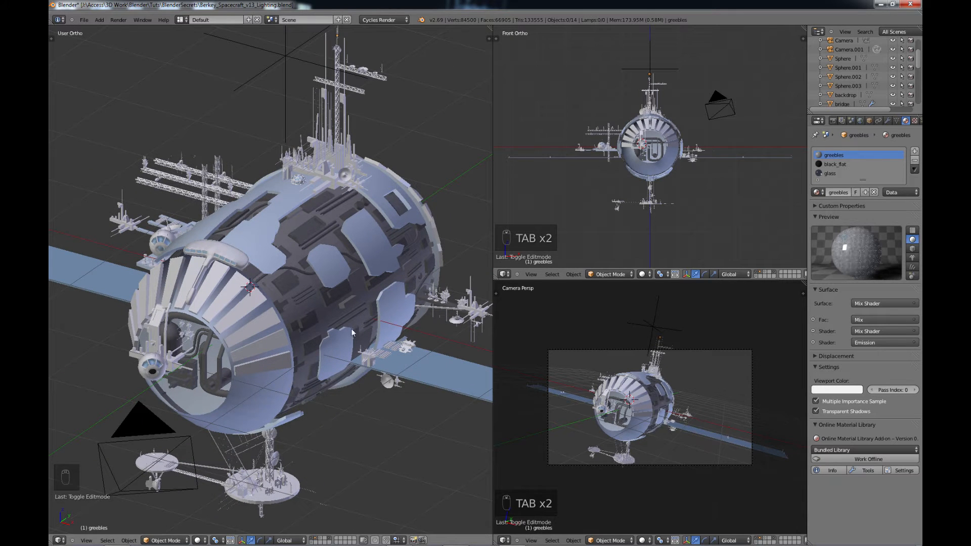
{"action": "scroll", "coordinate": [390, 285], "scroll_direction": "down", "scroll_amount": 1}
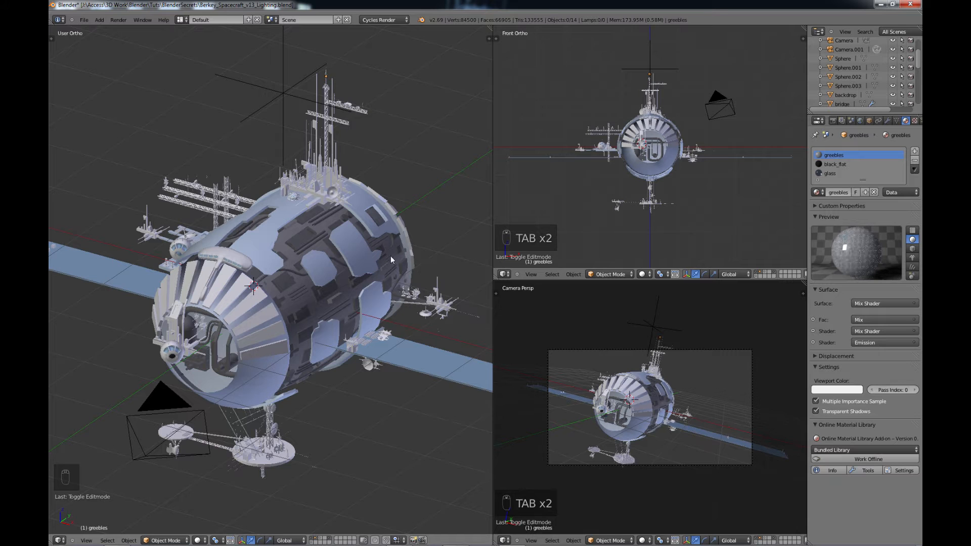
{"action": "middle_click_drag", "start_coordinate": [389, 284], "coordinate": [296, 274]}
{"action": "scroll", "coordinate": [272, 254], "scroll_direction": "up", "scroll_amount": 2}
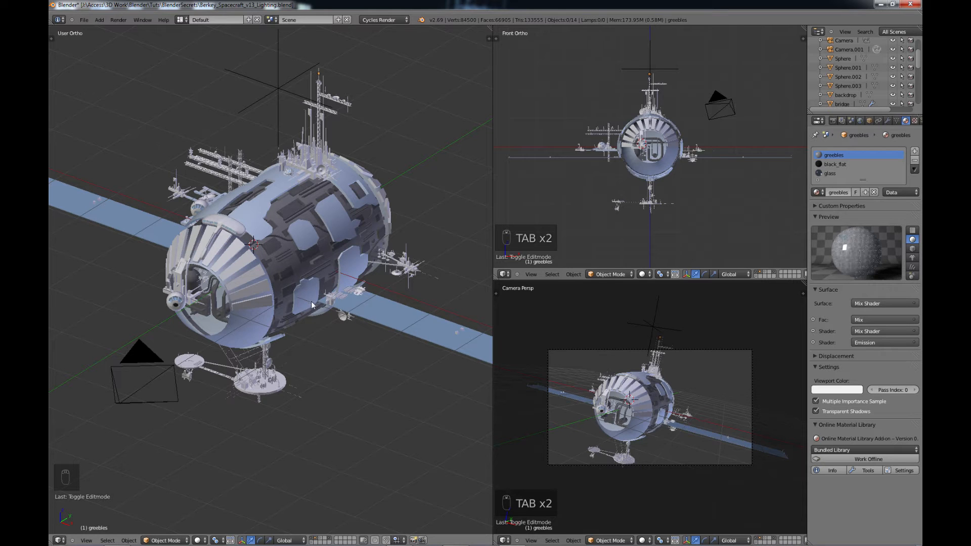
{"action": "middle_click_drag", "start_coordinate": [315, 342], "coordinate": [302, 366], "text": "shift"}
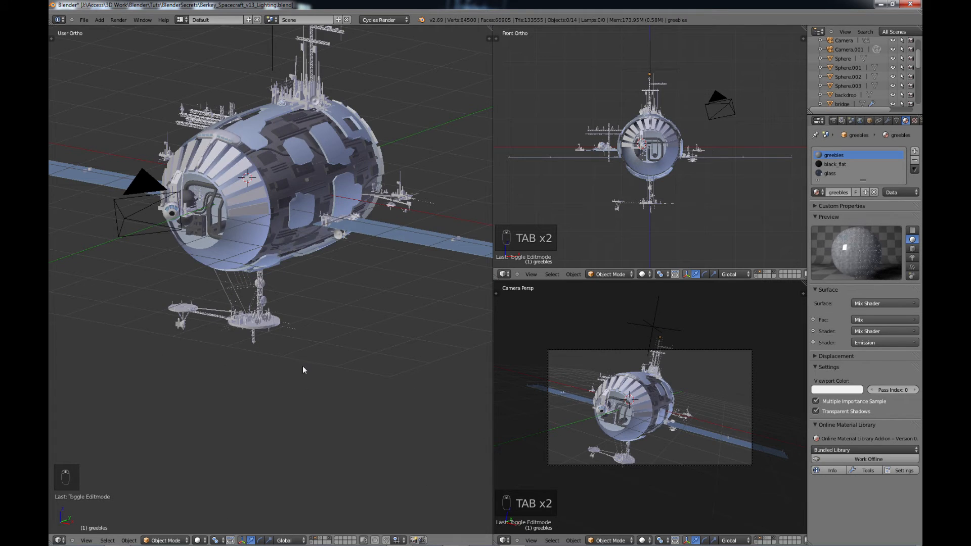
Show the layer holding the backdrop alongside the spacecraft and delete the large backdrop plane beneath the ship.
{"action": "left_click", "coordinate": [312, 542]}
{"action": "scroll", "coordinate": [299, 338], "scroll_direction": "down", "scroll_amount": 5}
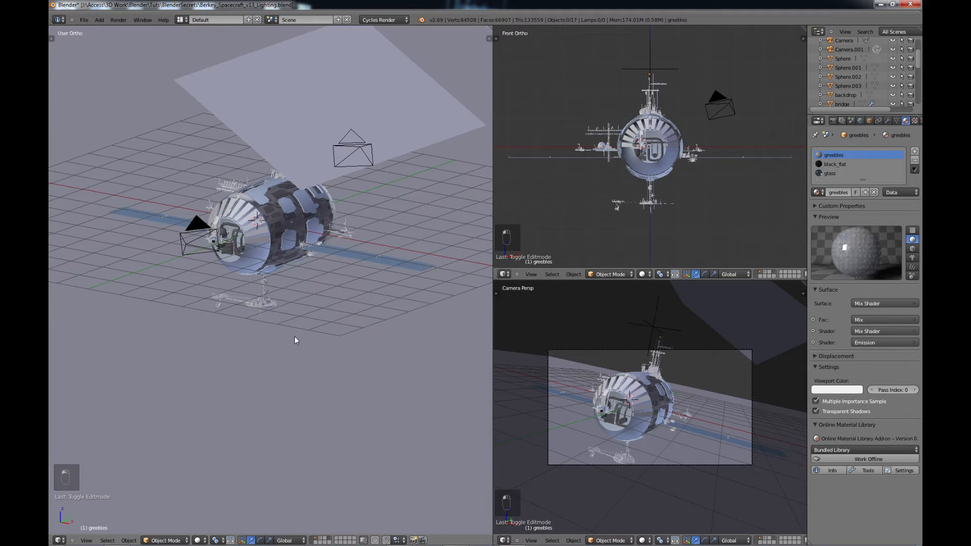
{"action": "right_click", "coordinate": [342, 395]}
{"action": "scroll", "coordinate": [275, 308], "scroll_direction": "down", "scroll_amount": 4}
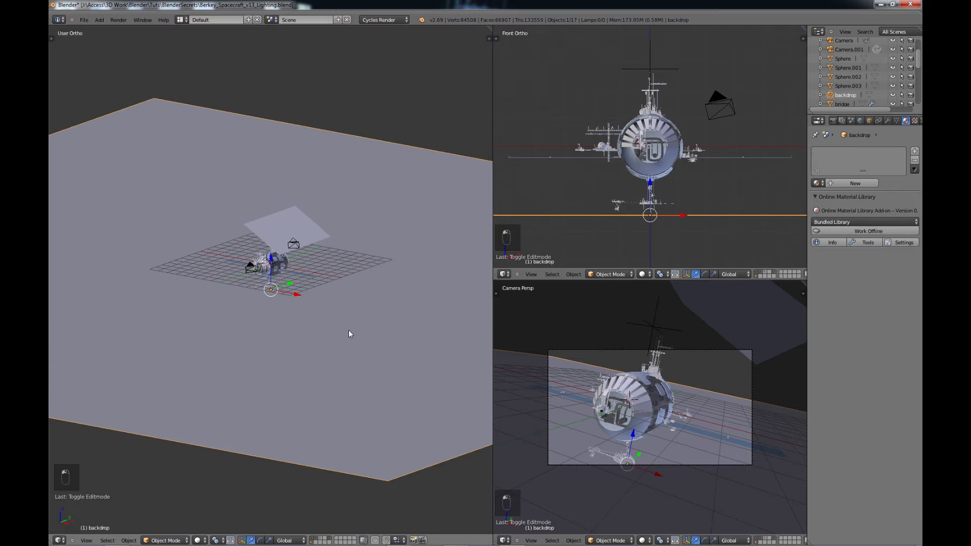
{"action": "middle_click_drag", "start_coordinate": [349, 332], "coordinate": [317, 348]}
{"action": "scroll", "coordinate": [305, 353], "scroll_direction": "up", "scroll_amount": 7}
{"action": "scroll", "coordinate": [310, 357], "scroll_direction": "up", "scroll_amount": 4}
{"action": "scroll", "coordinate": [310, 356], "scroll_direction": "down", "scroll_amount": 8}
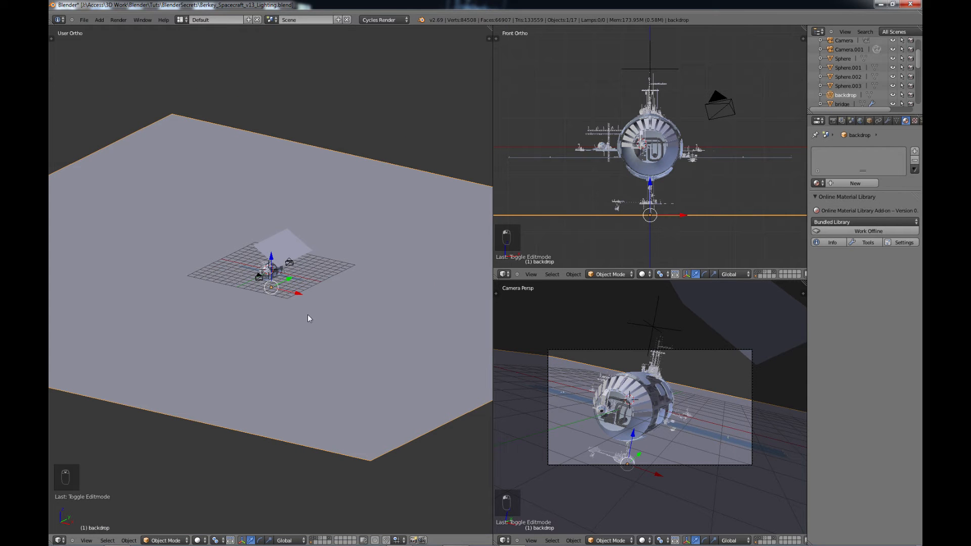
{"action": "key", "text": "x"}
{"action": "left_click", "coordinate": [314, 326]}
{"action": "scroll", "coordinate": [312, 339], "scroll_direction": "up", "scroll_amount": 6}
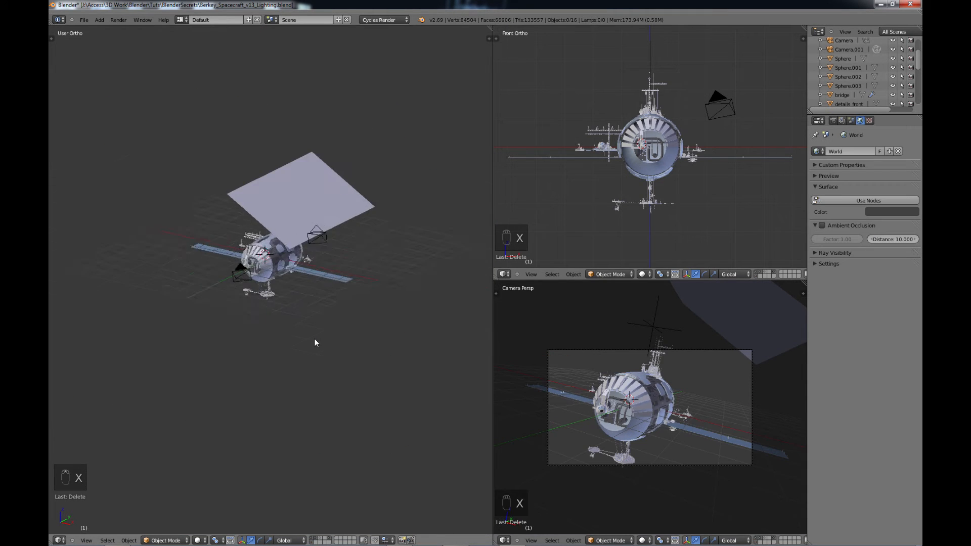
{"action": "middle_click_drag", "start_coordinate": [338, 326], "coordinate": [319, 336]}
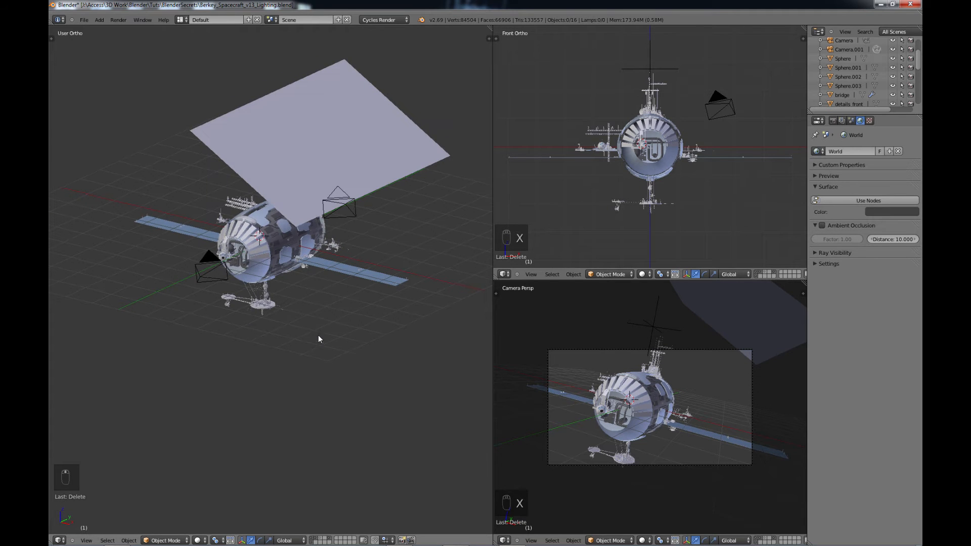
Select the large light plane above the spacecraft and examine its placement relative to the hull from several angles.
{"action": "right_click", "coordinate": [333, 155]}
{"action": "middle_click_drag", "start_coordinate": [343, 169], "coordinate": [294, 195]}
{"action": "scroll", "coordinate": [386, 195], "scroll_direction": "down", "scroll_amount": 3}
{"action": "scroll", "coordinate": [330, 271], "scroll_direction": "up", "scroll_amount": 8}
{"action": "scroll", "coordinate": [293, 196], "scroll_direction": "up", "scroll_amount": 1}
{"action": "middle_click_drag", "start_coordinate": [294, 158], "coordinate": [307, 188]}
{"action": "scroll", "coordinate": [307, 188], "scroll_direction": "down", "scroll_amount": 4}
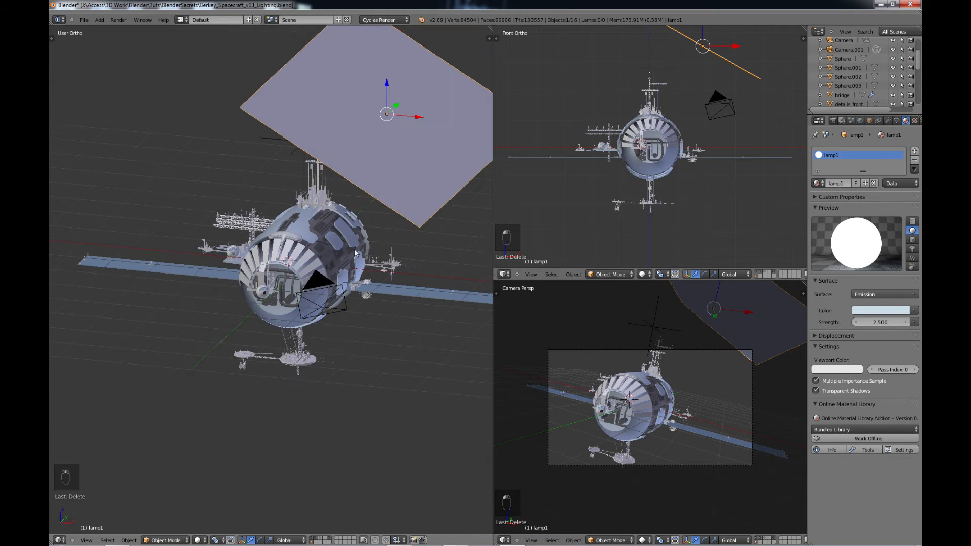
{"action": "middle_click_drag", "start_coordinate": [353, 251], "coordinate": [336, 253]}
{"action": "middle_click_drag", "start_coordinate": [275, 258], "coordinate": [234, 190]}
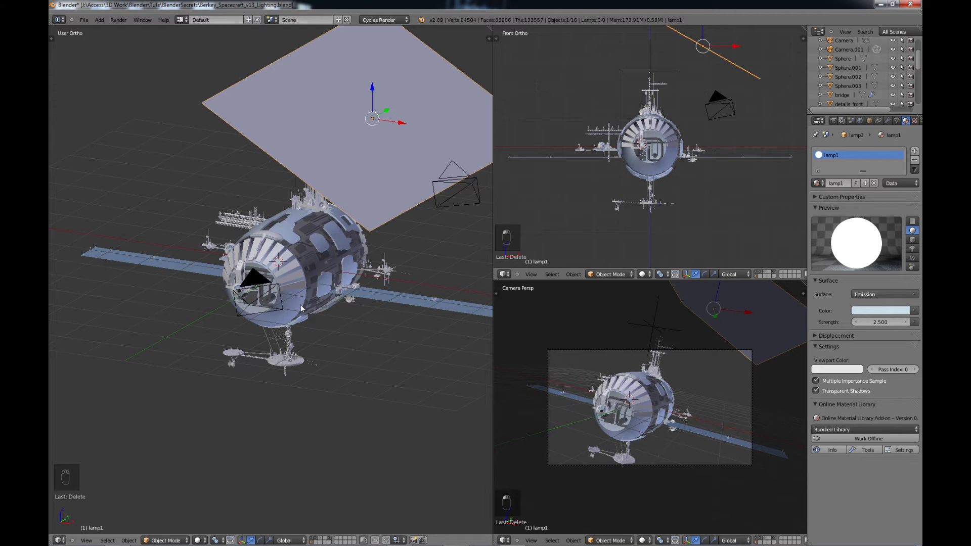
{"action": "middle_click_drag", "start_coordinate": [300, 307], "coordinate": [311, 215]}
{"action": "scroll", "coordinate": [302, 301], "scroll_direction": "up", "scroll_amount": 4}
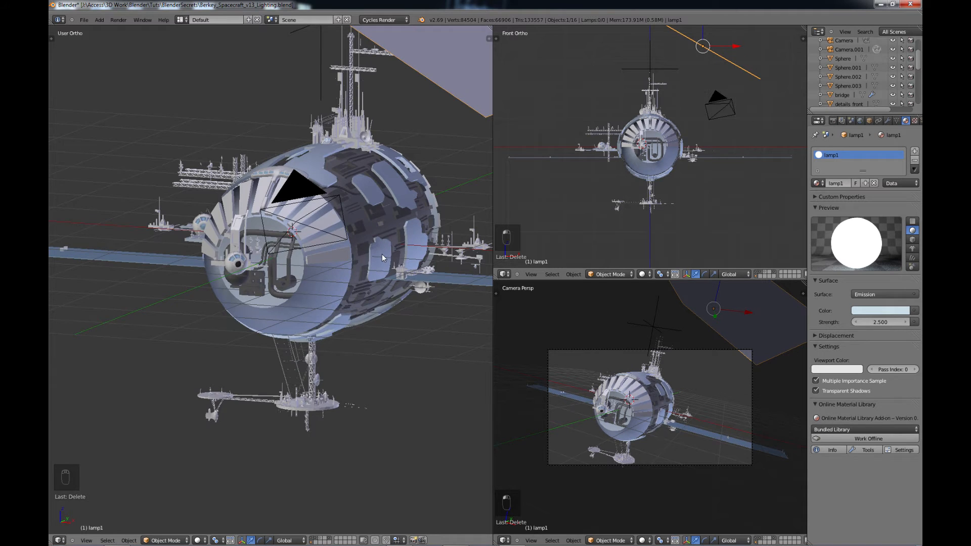
{"action": "middle_click_drag", "start_coordinate": [381, 254], "coordinate": [361, 230]}
{"action": "scroll", "coordinate": [368, 267], "scroll_direction": "down", "scroll_amount": 2}
{"action": "scroll", "coordinate": [360, 244], "scroll_direction": "down", "scroll_amount": 2}
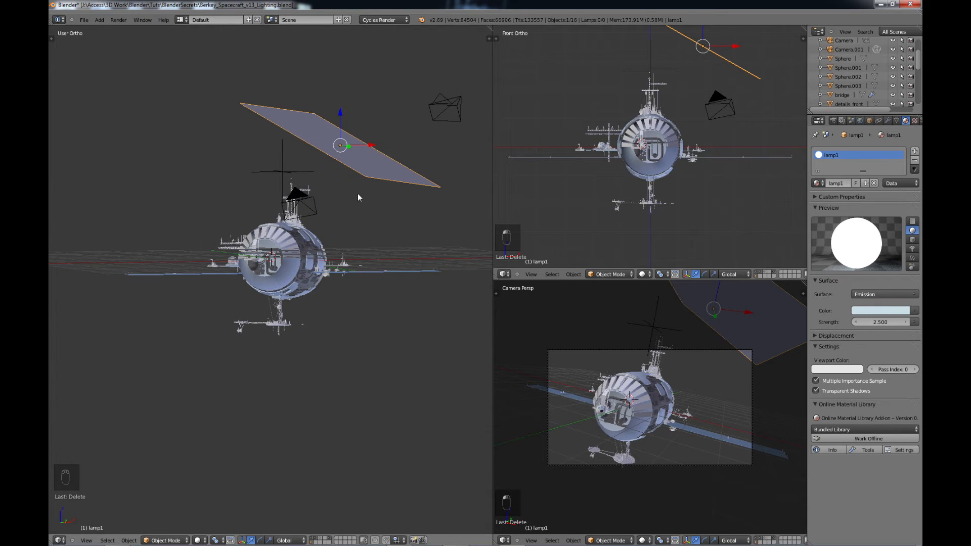
Rotate the light plane to nearly horizontal in the front view and move it along the X axis to centre it over the ship.
{"action": "key", "text": "KP_1"}
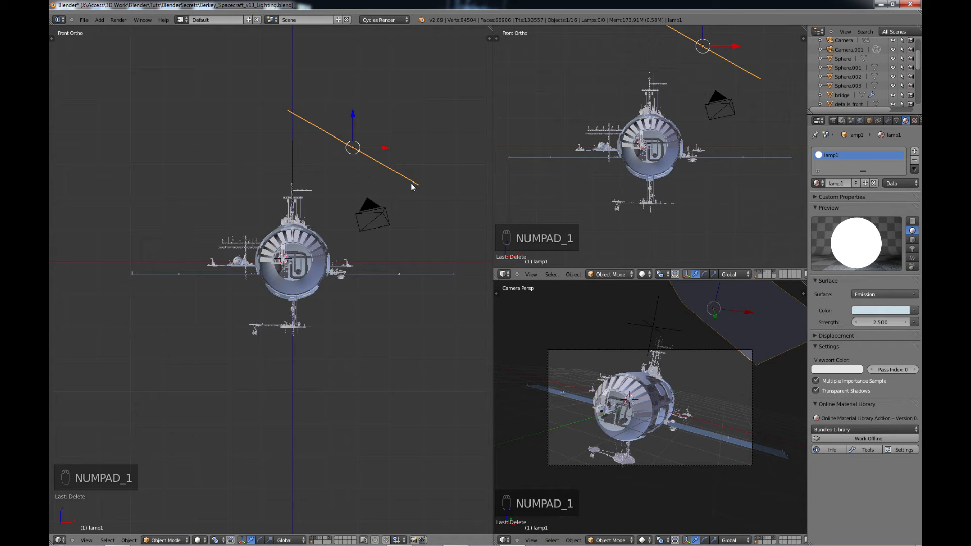
{"action": "key", "text": "r"}
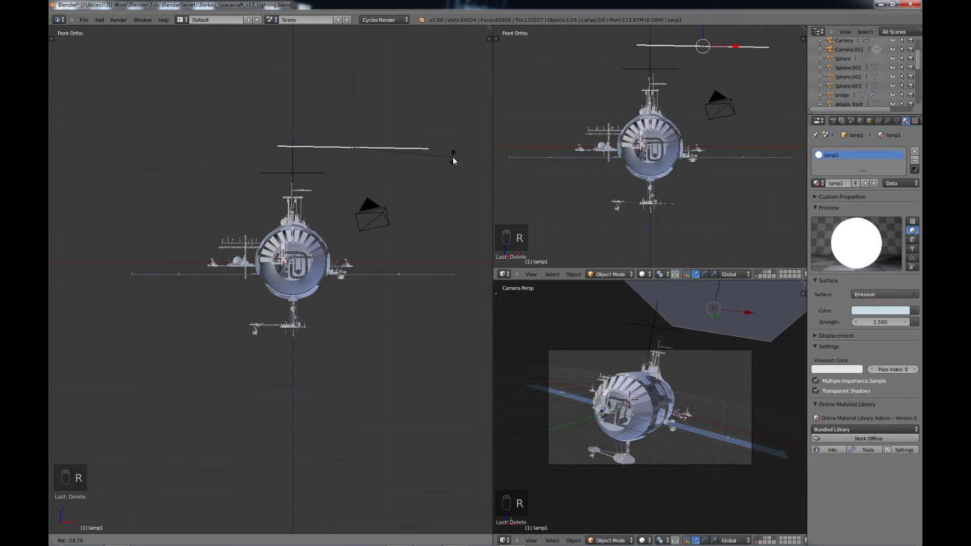
{"action": "left_click", "coordinate": [454, 158]}
{"action": "left_click_drag", "start_coordinate": [382, 147], "coordinate": [317, 149]}
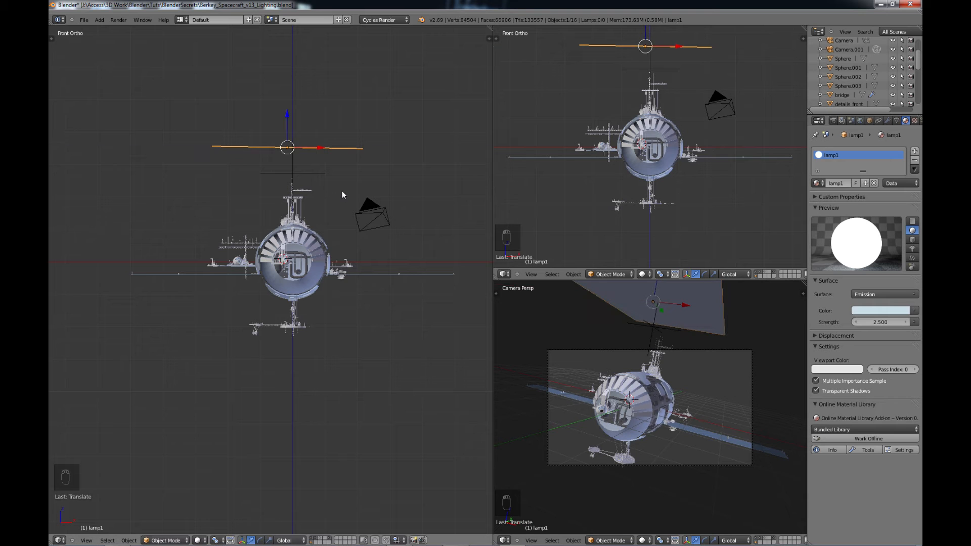
Tilt the light plane steeply in the side view and reposition it above and ahead of the spacecraft's nose, facing the hull.
{"action": "key", "text": "KP_3"}
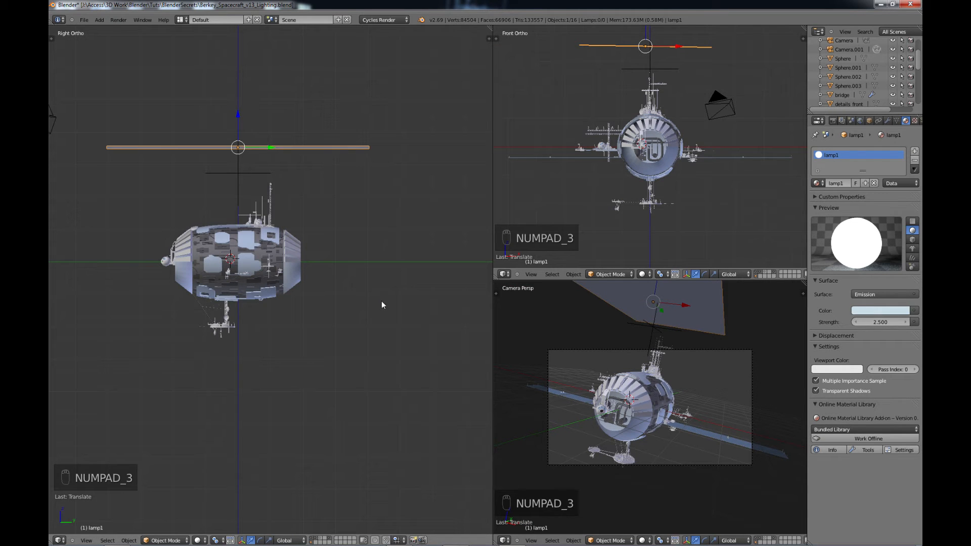
{"action": "key", "text": "r"}
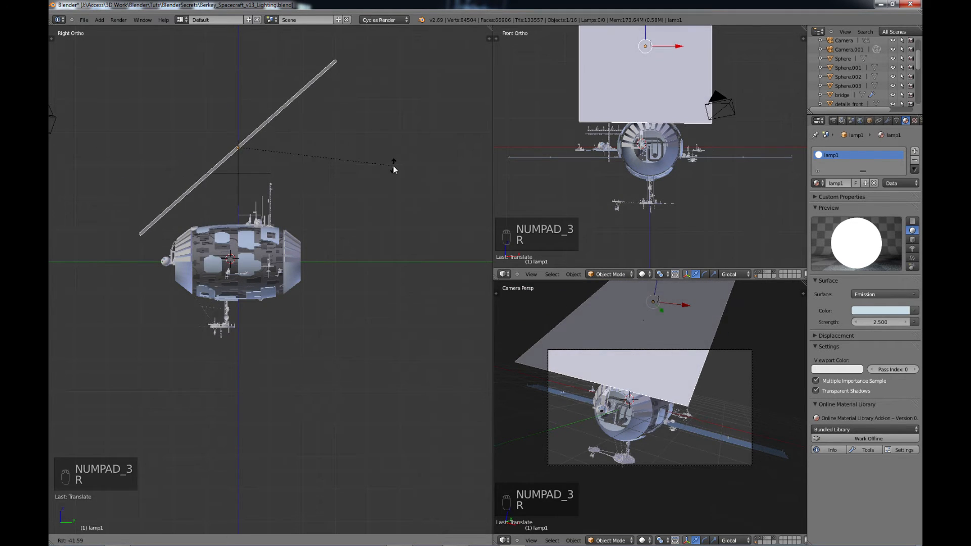
{"action": "left_click", "coordinate": [394, 166]}
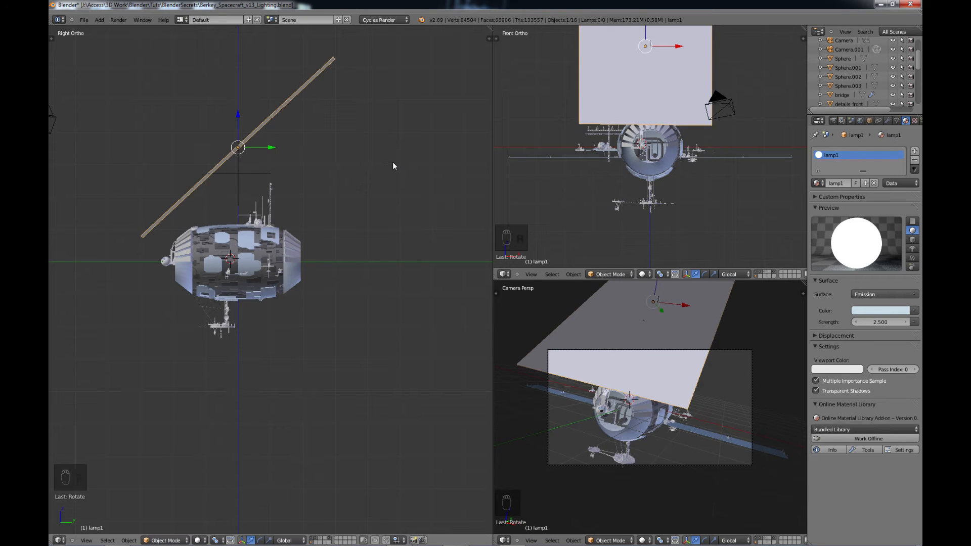
{"action": "key", "text": "g"}
{"action": "left_click", "coordinate": [314, 211]}
{"action": "key", "text": "r"}
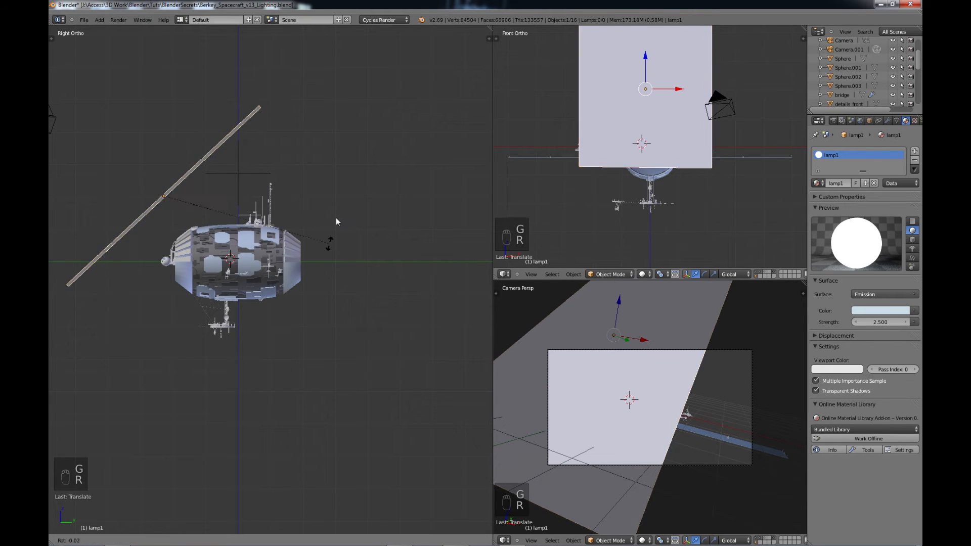
{"action": "left_click", "coordinate": [332, 199]}
{"action": "key", "text": "g"}
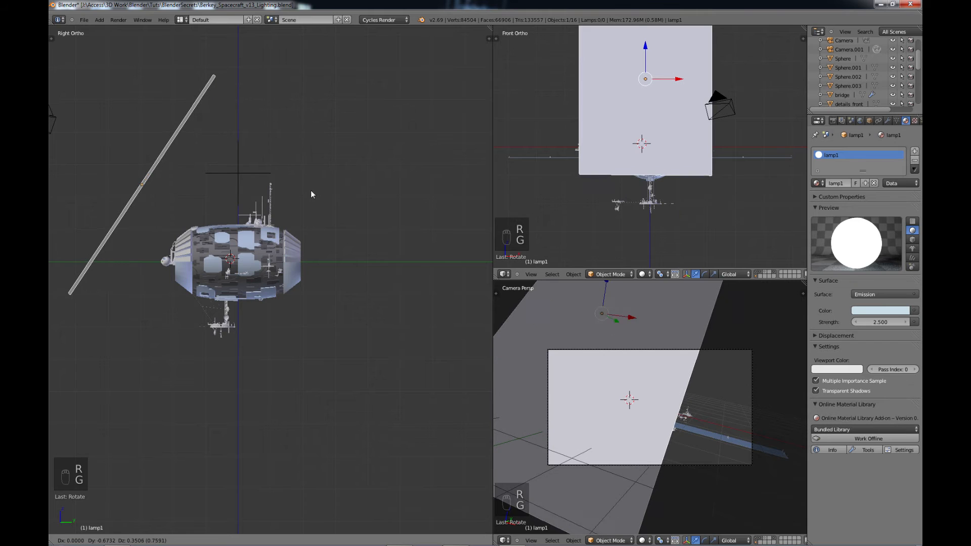
{"action": "left_click", "coordinate": [318, 191]}
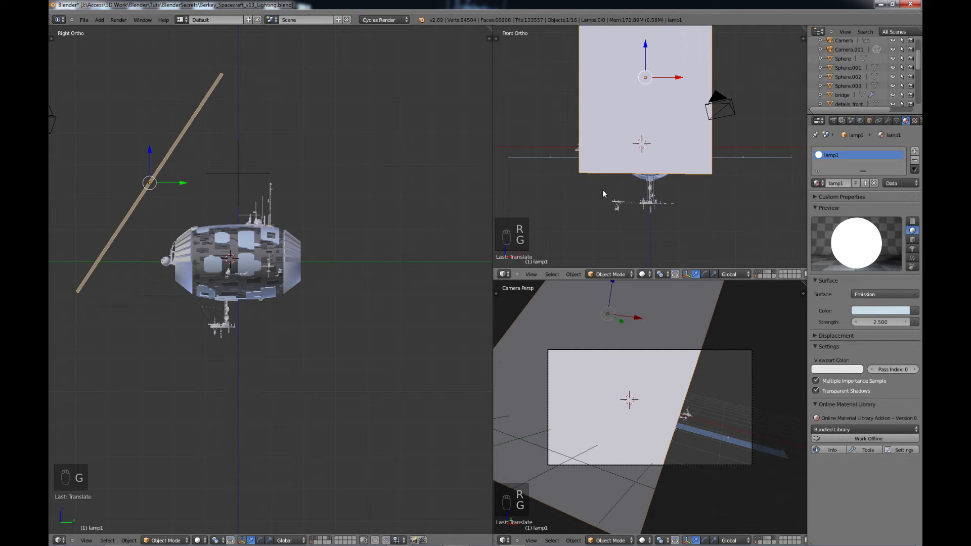
Set the light plane's emission colour to hex BEDAE7 and its strength to 5.
{"action": "left_click", "coordinate": [877, 311]}
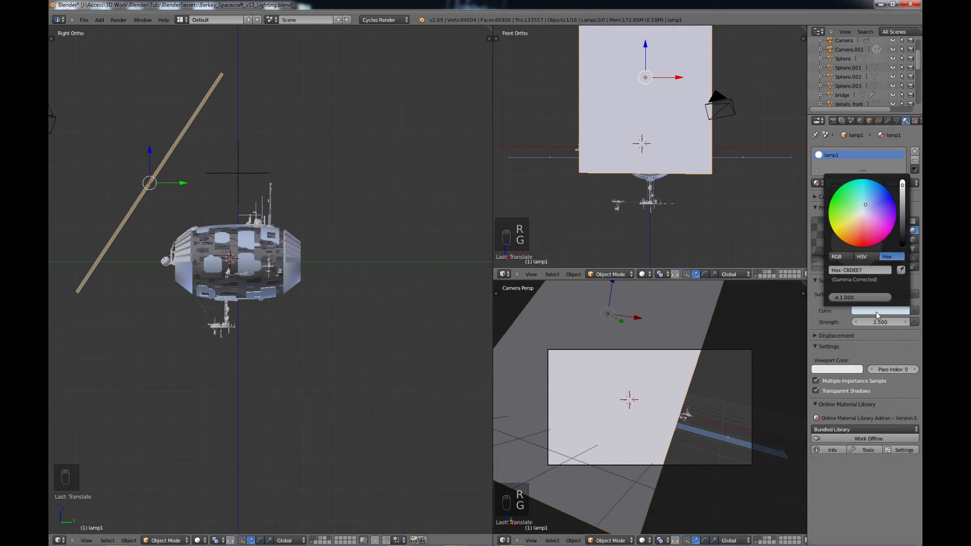
{"action": "left_click", "coordinate": [862, 269]}
{"action": "type", "text": "BEDAE7"}
{"action": "key", "text": "Return"}
{"action": "left_click", "coordinate": [879, 322]}
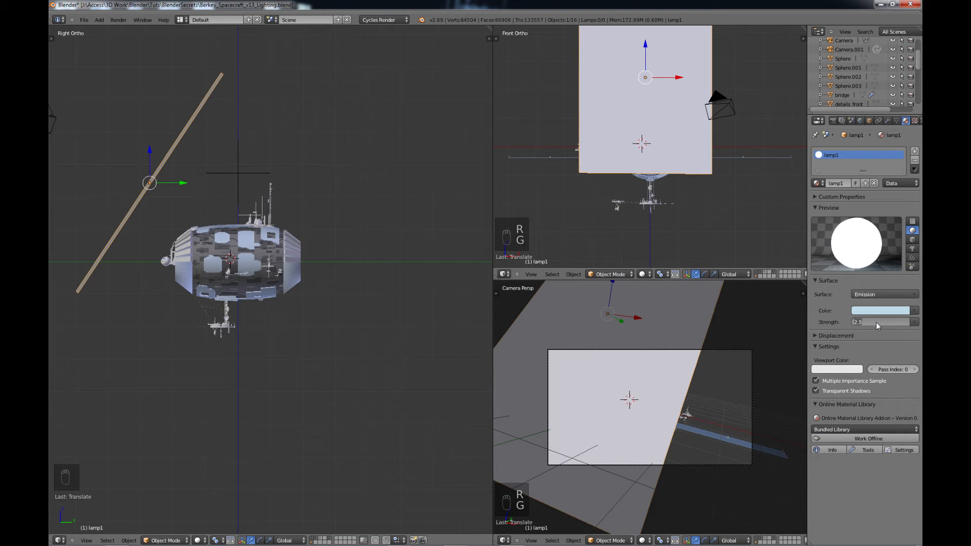
{"action": "key", "text": "Return"}
{"action": "key", "text": "Tab"}
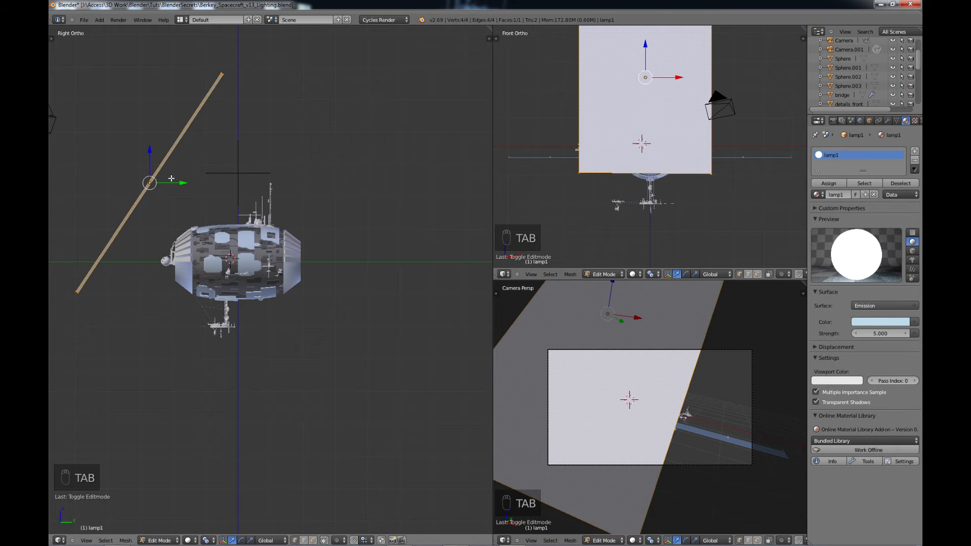
{"action": "key", "text": "Tab"}
{"action": "mouse_move", "coordinate": [121, 239]}
{"action": "middle_mouse_down"}
{"action": "mouse_move", "coordinate": [147, 239]}
{"action": "mouse_move", "coordinate": [116, 238]}
{"action": "middle_mouse_up"}
Duplicate the light plane, move the copy along the Y axis over the spacecraft and rotate it to horizontal in the side view.
{"action": "key", "text": "KP_3"}
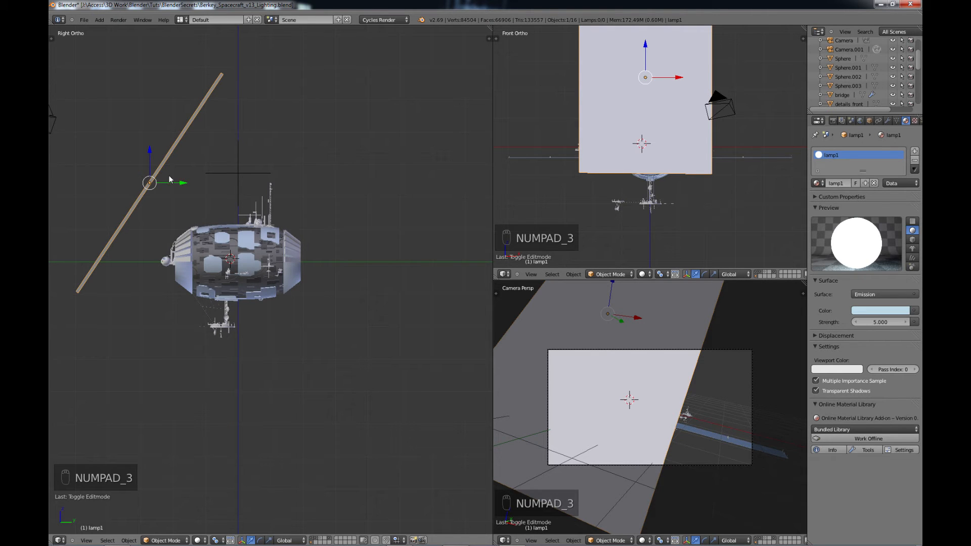
{"action": "key", "text": "shift+d"}
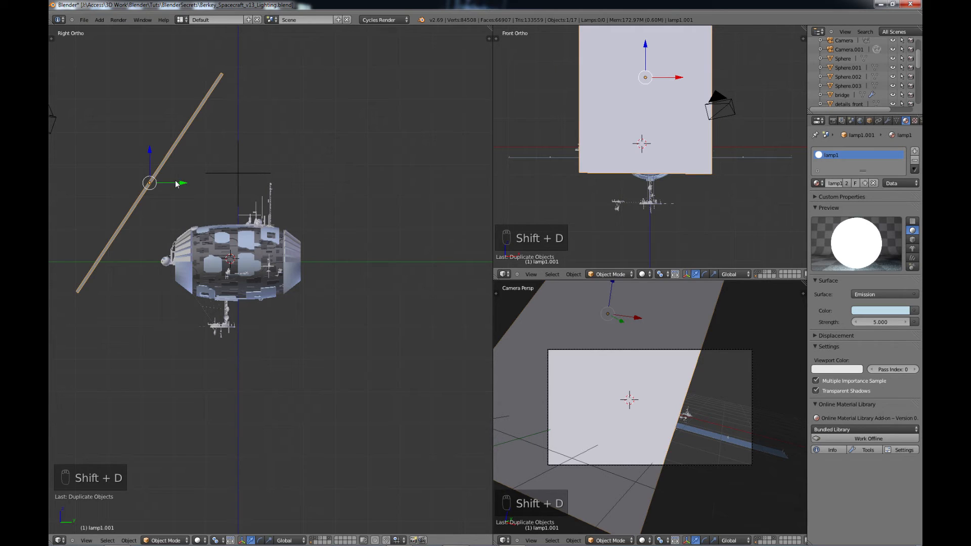
{"action": "left_click", "coordinate": [283, 178]}
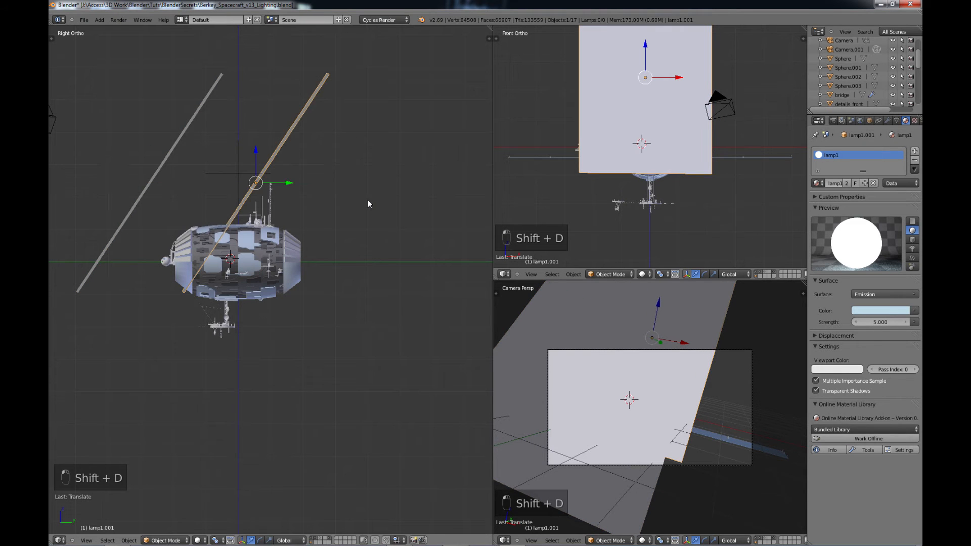
{"action": "key", "text": "r"}
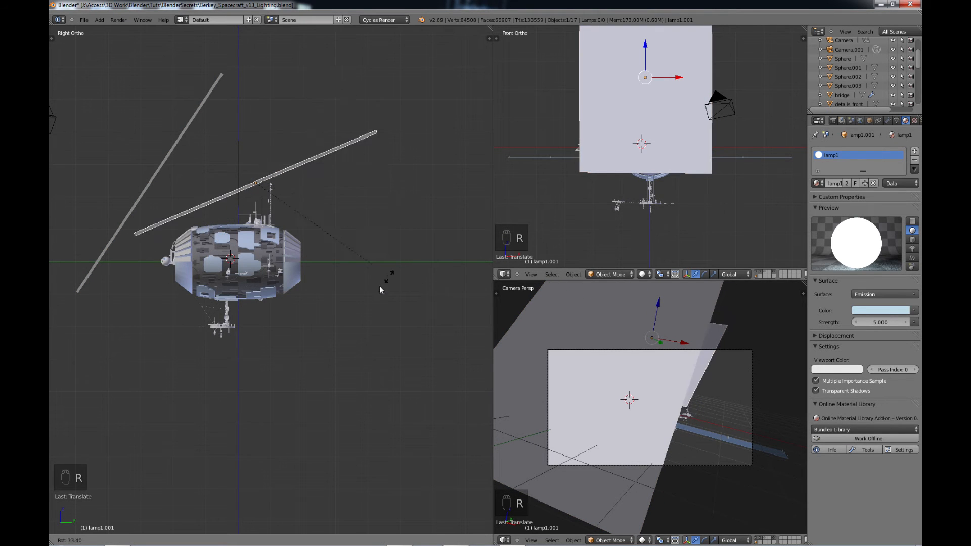
{"action": "left_click", "coordinate": [334, 308]}
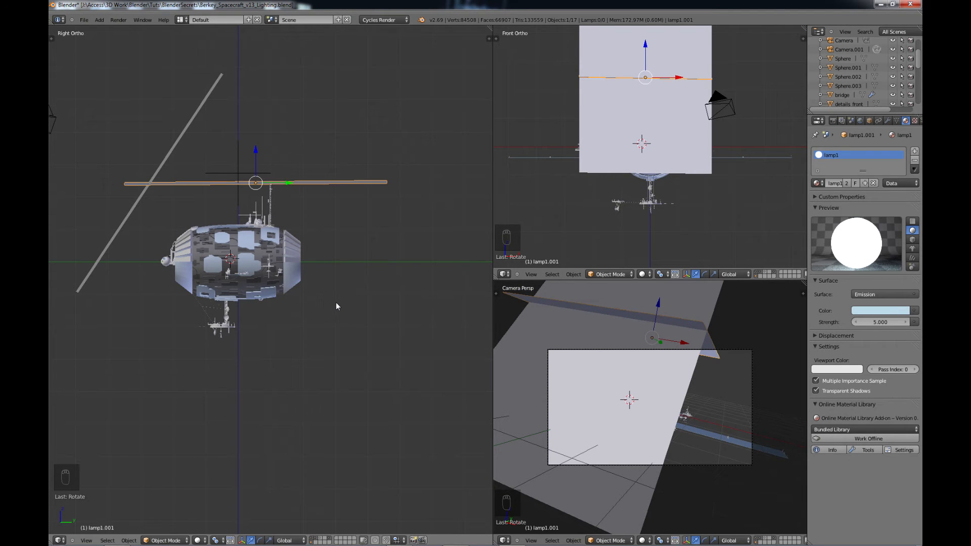
Scale the duplicated light down along X into a very thin strip and shorten it along the Y axis.
{"action": "key", "text": "KP_1"}
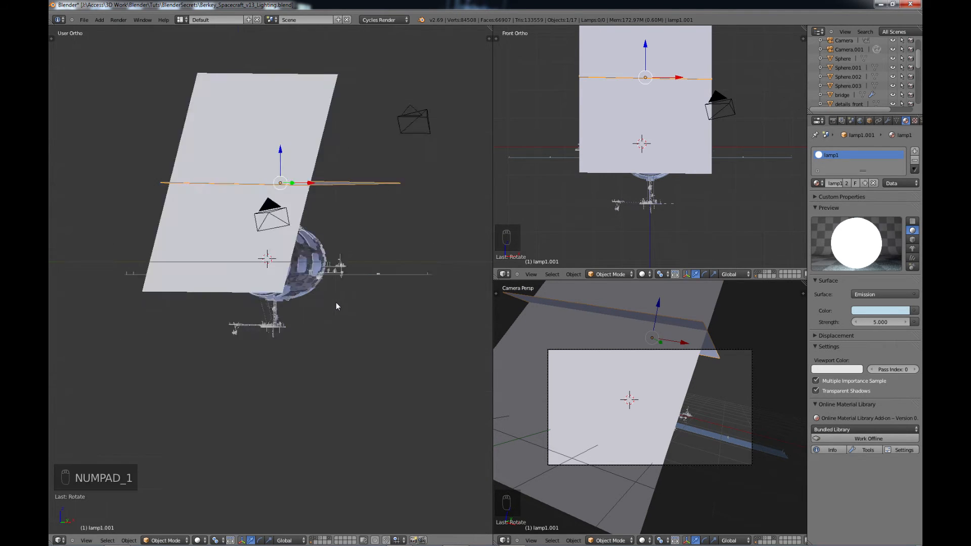
{"action": "middle_click_drag", "start_coordinate": [336, 303], "coordinate": [349, 372]}
{"action": "key", "text": "s"}
{"action": "key", "text": "x"}
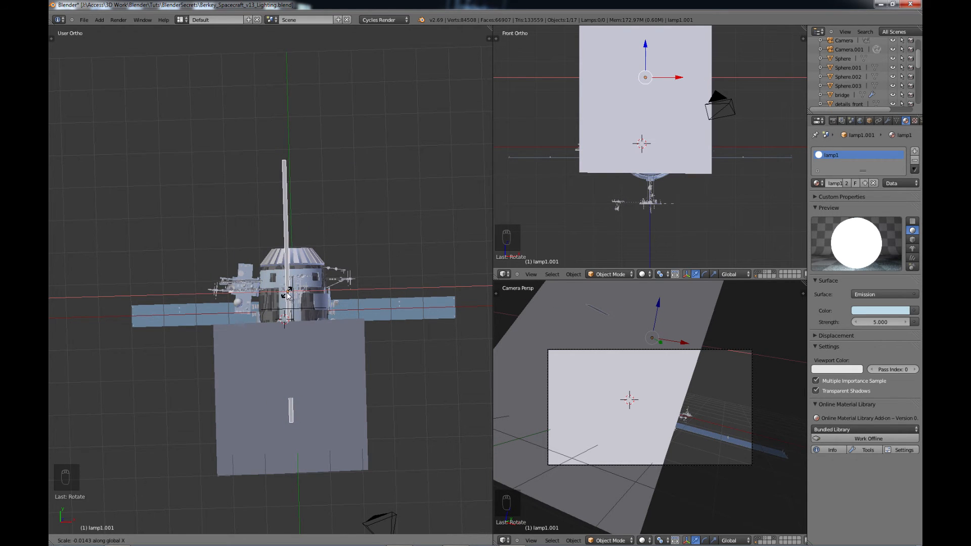
{"action": "left_click", "coordinate": [287, 295]}
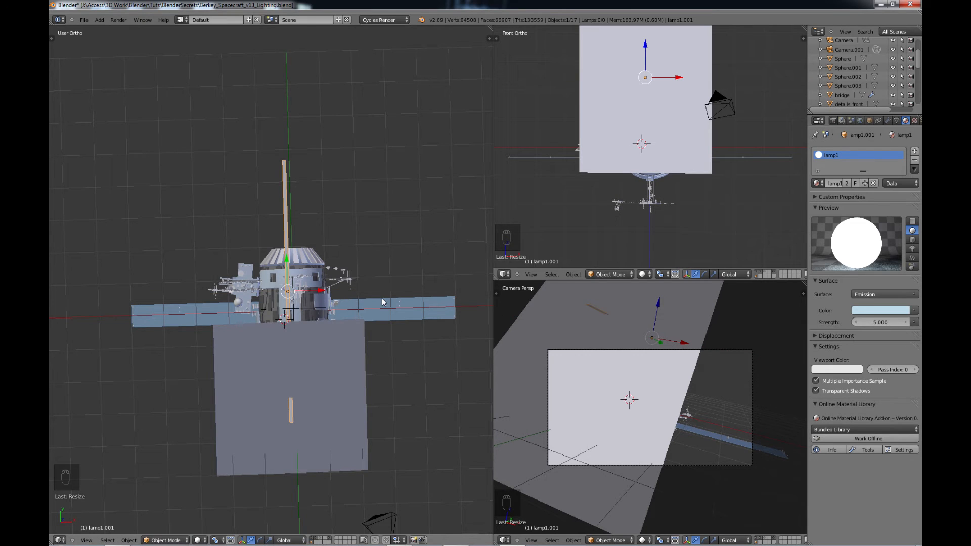
{"action": "key", "text": "s"}
{"action": "key", "text": "y"}
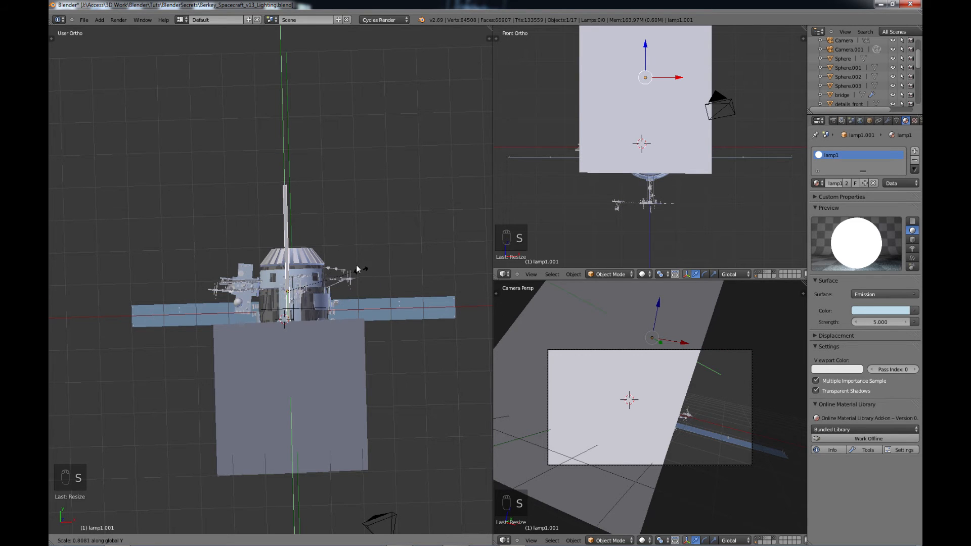
{"action": "left_click", "coordinate": [326, 265]}
Move the light strip along X to the side of the spacecraft and lower it along Z to the height of the hull's upper edge.
{"action": "left_click_drag", "start_coordinate": [320, 290], "coordinate": [376, 290]}
{"action": "middle_click_drag", "start_coordinate": [361, 433], "coordinate": [272, 346]}
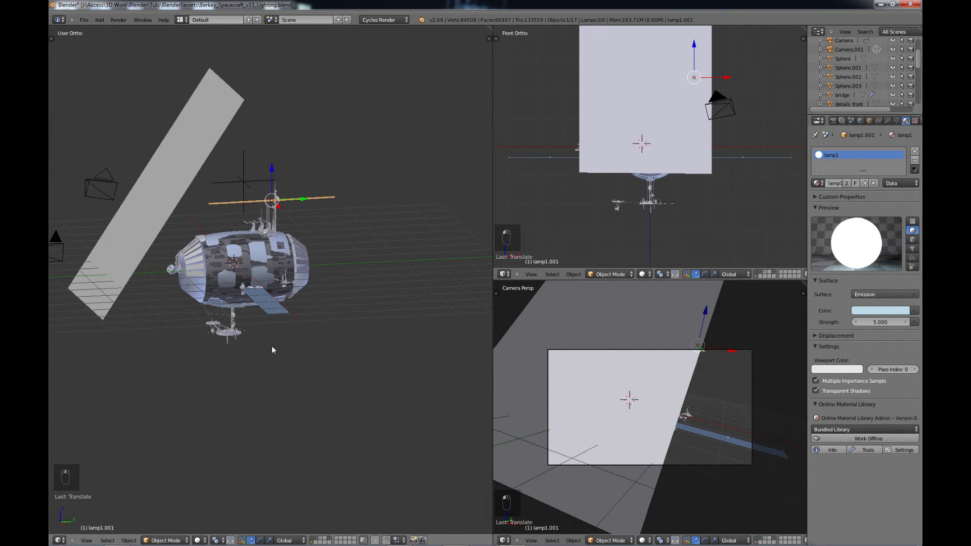
{"action": "left_click_drag", "start_coordinate": [274, 173], "coordinate": [272, 212]}
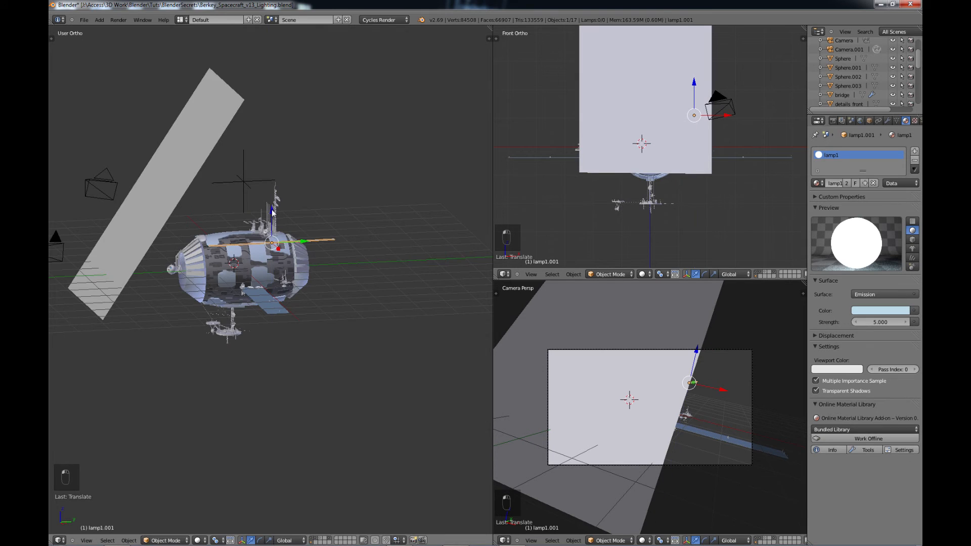
Centre the light strip along the hull on the Y axis in the side view and lengthen it slightly along Y.
{"action": "key", "text": "KP_3"}
{"action": "scroll", "coordinate": [330, 236], "scroll_direction": "up", "scroll_amount": 5}
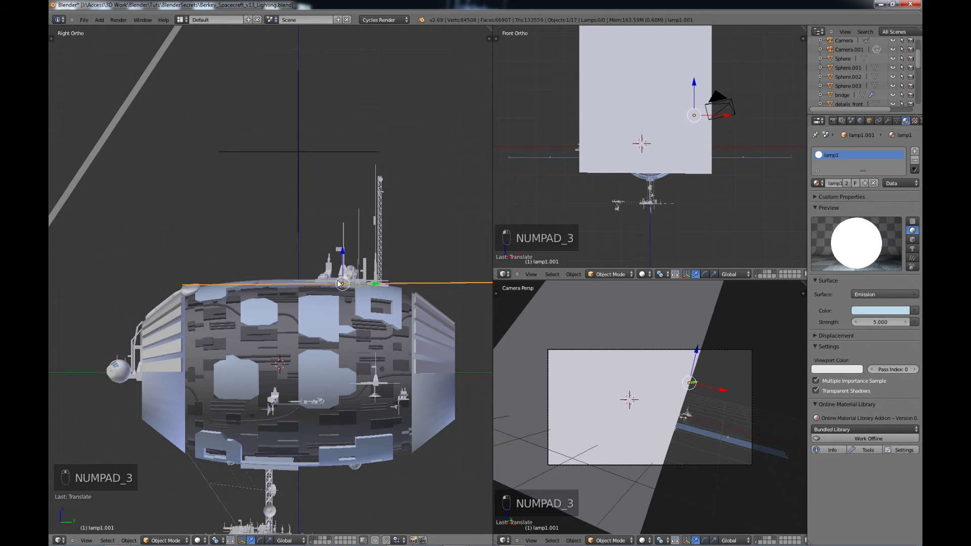
{"action": "left_click_drag", "start_coordinate": [373, 287], "coordinate": [329, 286]}
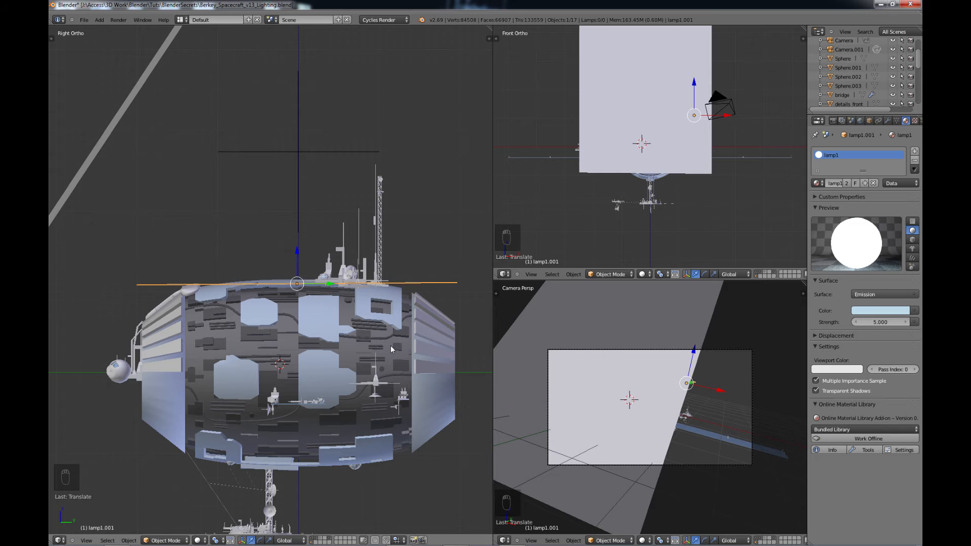
{"action": "key", "text": "s"}
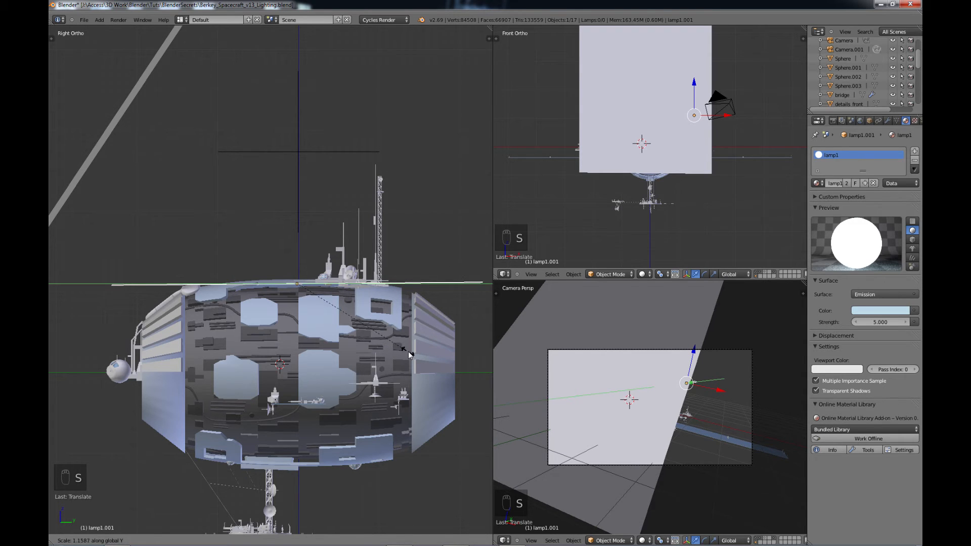
{"action": "left_click", "coordinate": [397, 348]}
Rotate the light strip in a wireframe front view so that it angles toward the curved side of the hull.
{"action": "key", "text": "KP_1"}
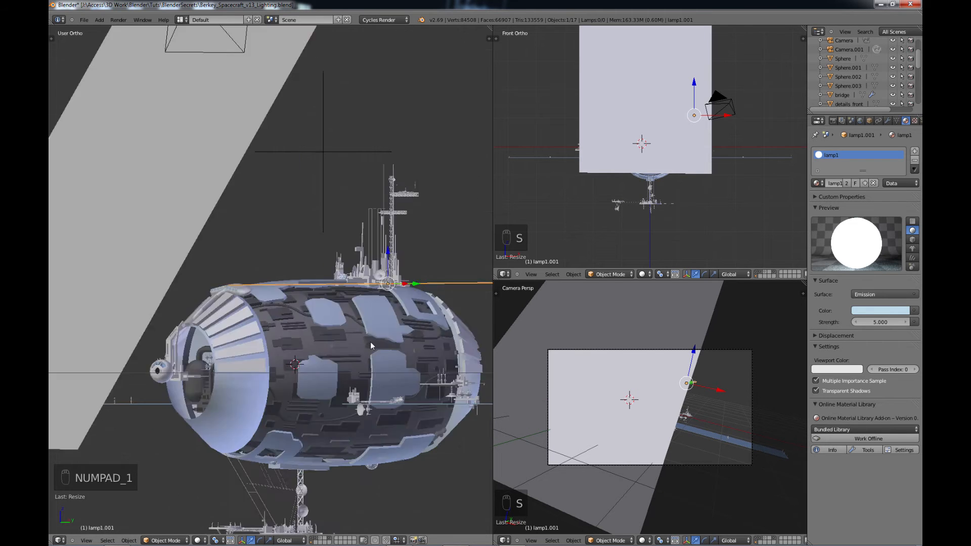
{"action": "middle_click_drag", "start_coordinate": [406, 305], "coordinate": [277, 248], "text": "shift"}
{"action": "key", "text": "z"}
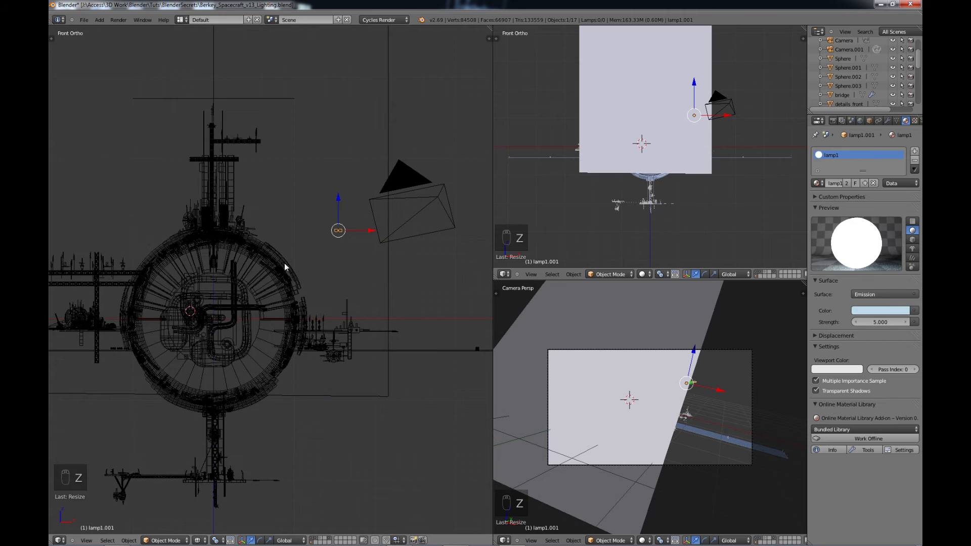
{"action": "scroll", "coordinate": [369, 229], "scroll_direction": "up", "scroll_amount": 2}
{"action": "middle_click_drag", "start_coordinate": [369, 228], "coordinate": [335, 245], "text": "shift"}
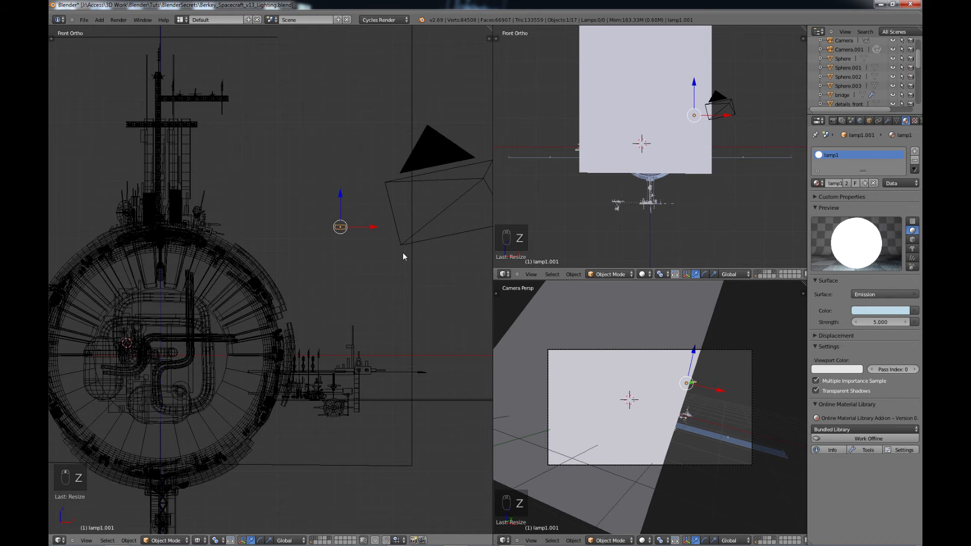
{"action": "key", "text": "r"}
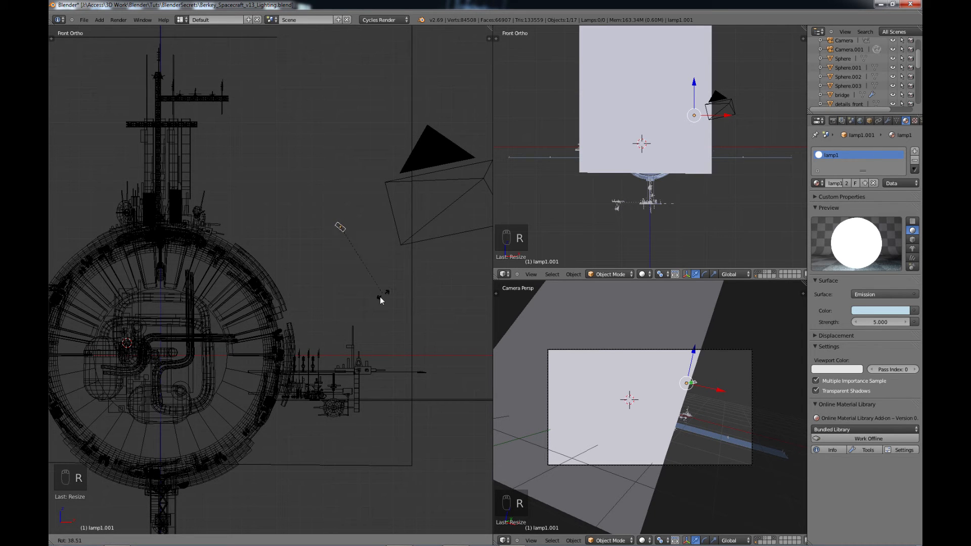
{"action": "left_click", "coordinate": [365, 300]}
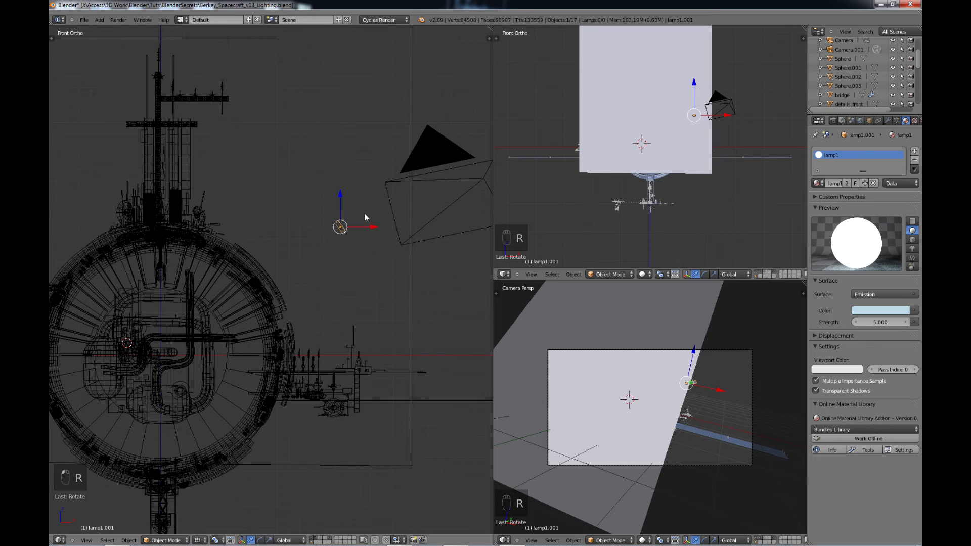
Move the light strip closer to the curved upper side of the hull and fine-tune its rotation in the front view.
{"action": "key", "text": "g"}
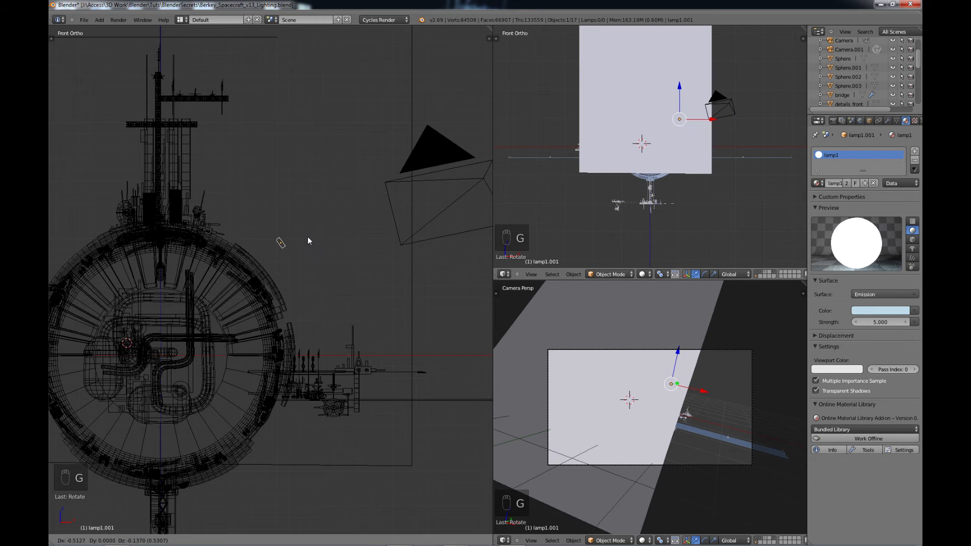
{"action": "left_click", "coordinate": [300, 242]}
{"action": "key", "text": "r"}
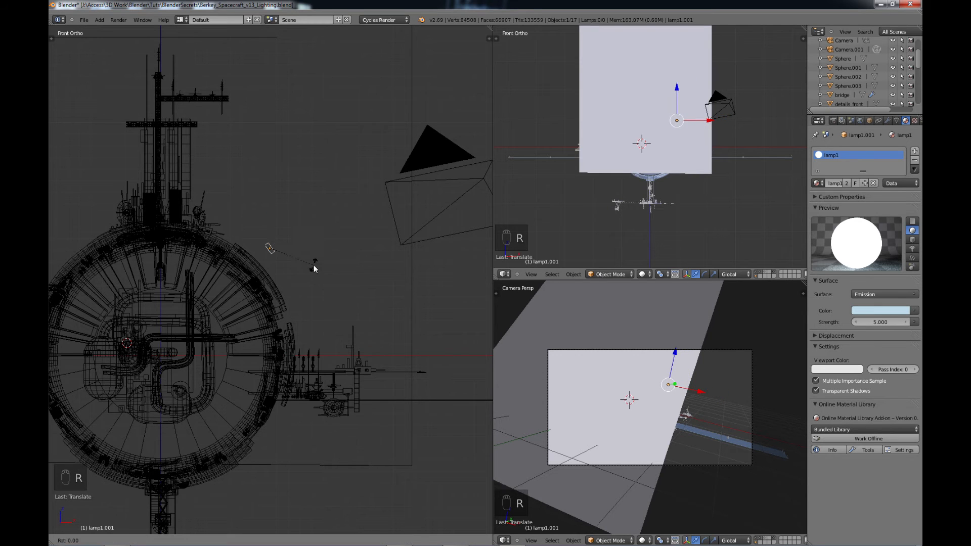
{"action": "left_click", "coordinate": [317, 259]}
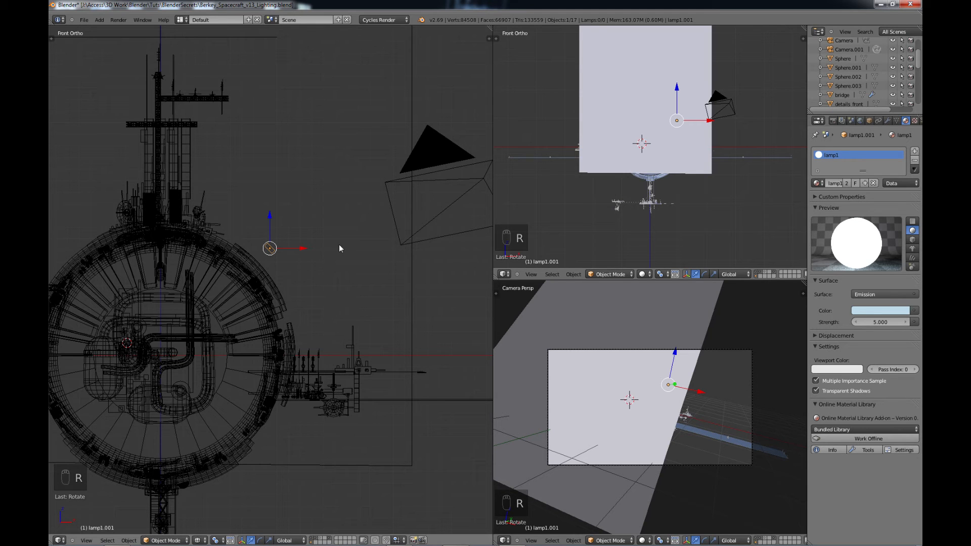
{"action": "scroll", "coordinate": [332, 240], "scroll_direction": "down", "scroll_amount": 1}
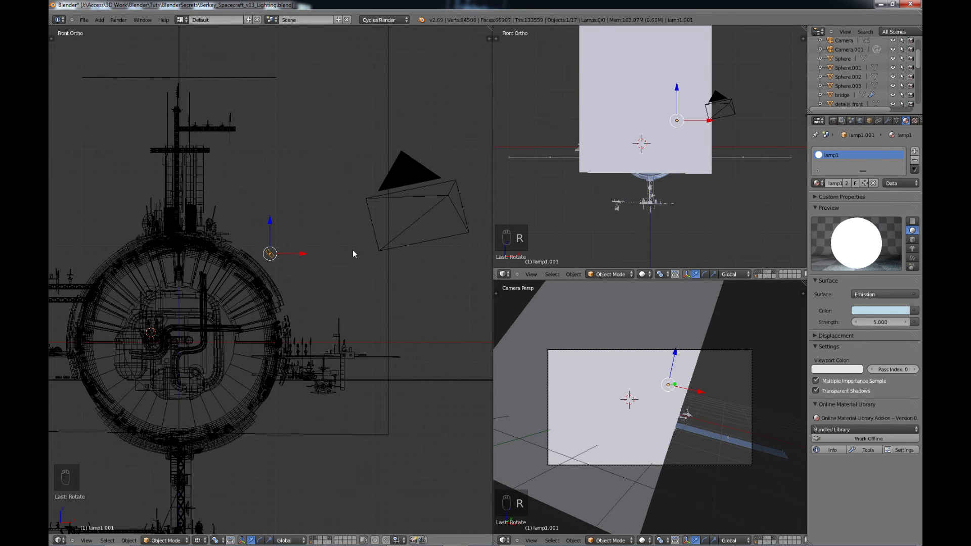
Make the light strip's material a separate copy and rename it lamp2.
{"action": "left_click", "coordinate": [865, 184]}
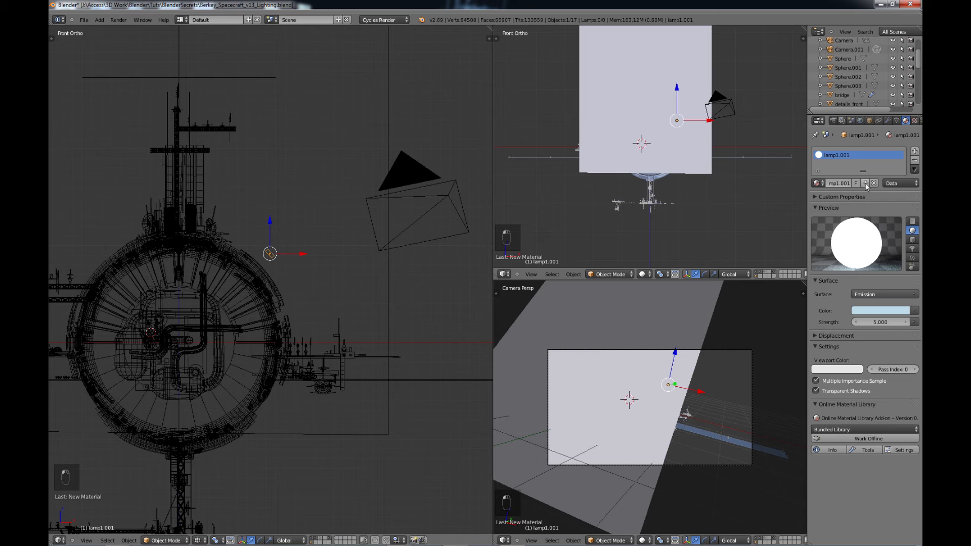
{"action": "left_click", "coordinate": [840, 184]}
{"action": "key", "text": "Delete"}
{"action": "key", "text": "Delete"}
{"action": "key", "text": "Delete"}
{"action": "key", "text": "Delete"}
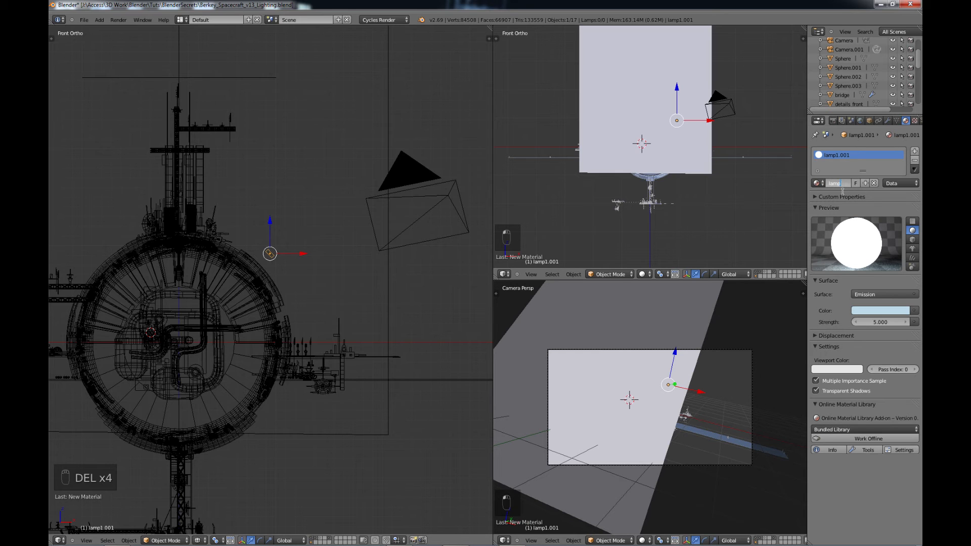
{"action": "key", "text": "Return"}
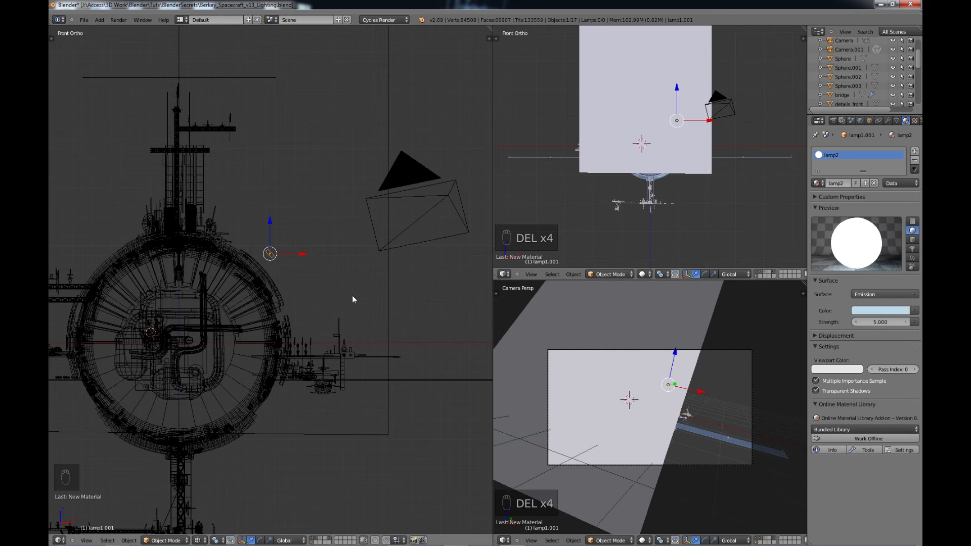
Examine the light strip's placement along the hull from several angles in solid shading.
{"action": "key", "text": "z"}
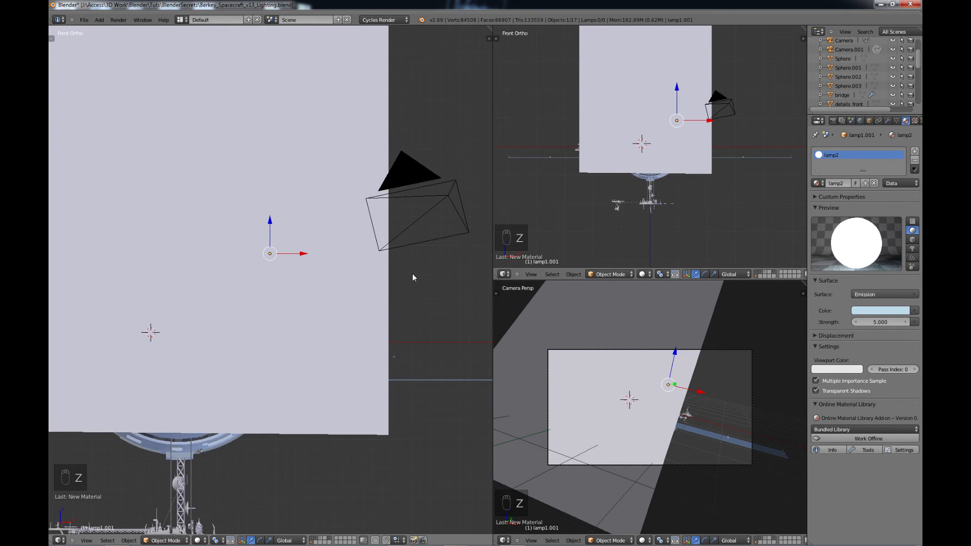
{"action": "middle_click_drag", "start_coordinate": [412, 266], "coordinate": [298, 317]}
{"action": "scroll", "coordinate": [323, 265], "scroll_direction": "down", "scroll_amount": 3}
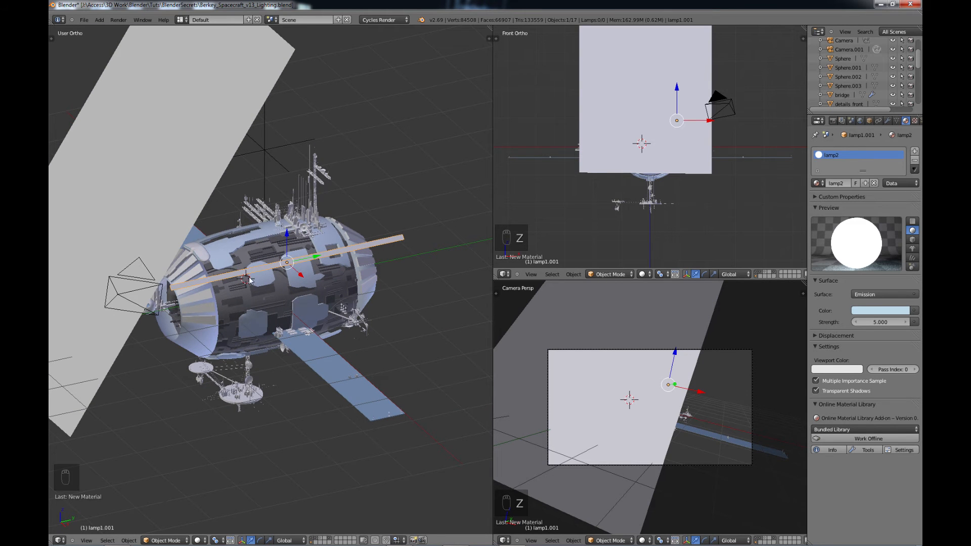
{"action": "middle_click_drag", "start_coordinate": [249, 280], "coordinate": [292, 285]}
{"action": "scroll", "coordinate": [291, 285], "scroll_direction": "up", "scroll_amount": 8}
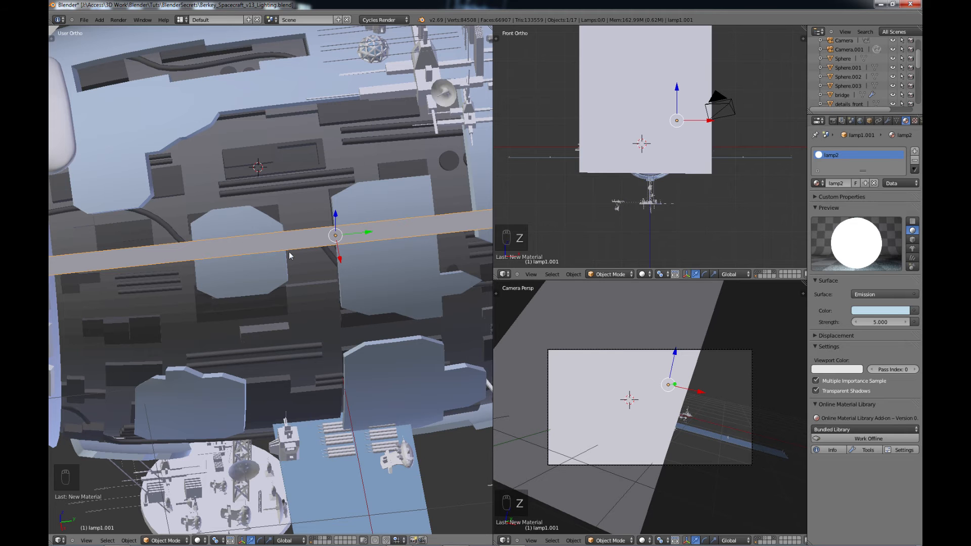
{"action": "scroll", "coordinate": [290, 251], "scroll_direction": "down", "scroll_amount": 2}
{"action": "middle_click_drag", "start_coordinate": [286, 263], "coordinate": [304, 279]}
{"action": "scroll", "coordinate": [305, 279], "scroll_direction": "down", "scroll_amount": 3}
{"action": "middle_click_drag", "start_coordinate": [257, 300], "coordinate": [222, 299]}
{"action": "middle_click_drag", "start_coordinate": [304, 273], "coordinate": [265, 332]}
{"action": "scroll", "coordinate": [277, 264], "scroll_direction": "down", "scroll_amount": 1}
{"action": "scroll", "coordinate": [229, 273], "scroll_direction": "down", "scroll_amount": 4}
{"action": "scroll", "coordinate": [299, 310], "scroll_direction": "up", "scroll_amount": 3}
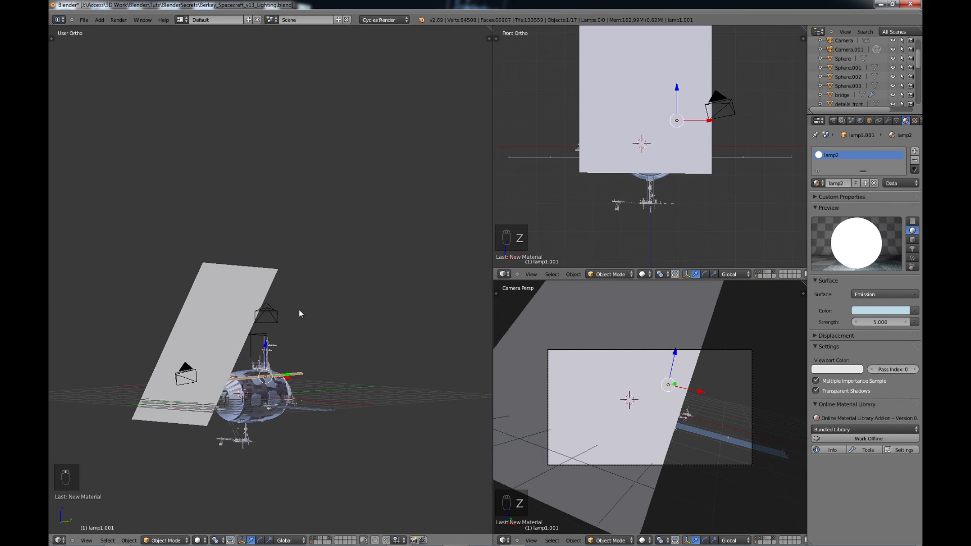
Add a Sun lamp and raise it along Z high above the spacecraft.
{"action": "key", "text": "shift+a"}
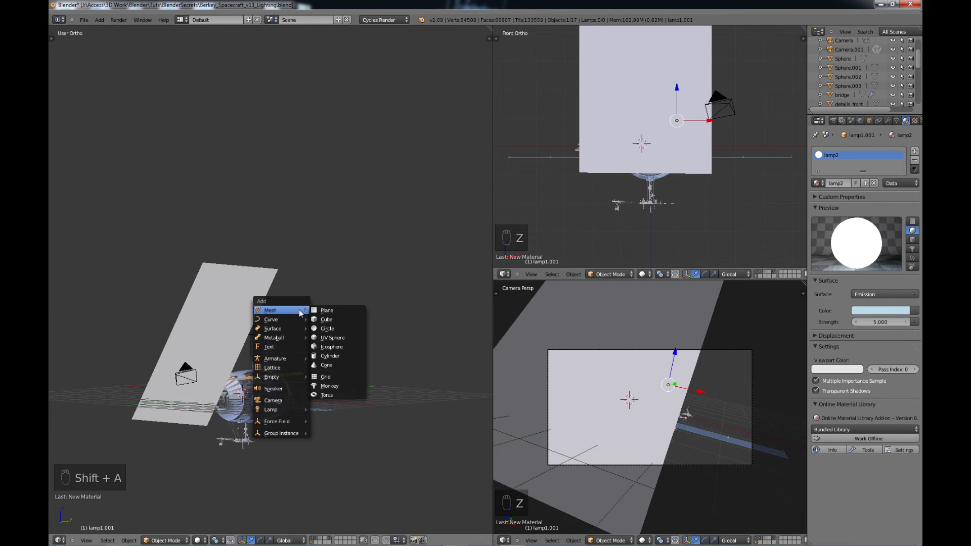
{"action": "mouse_move", "coordinate": [283, 409]}
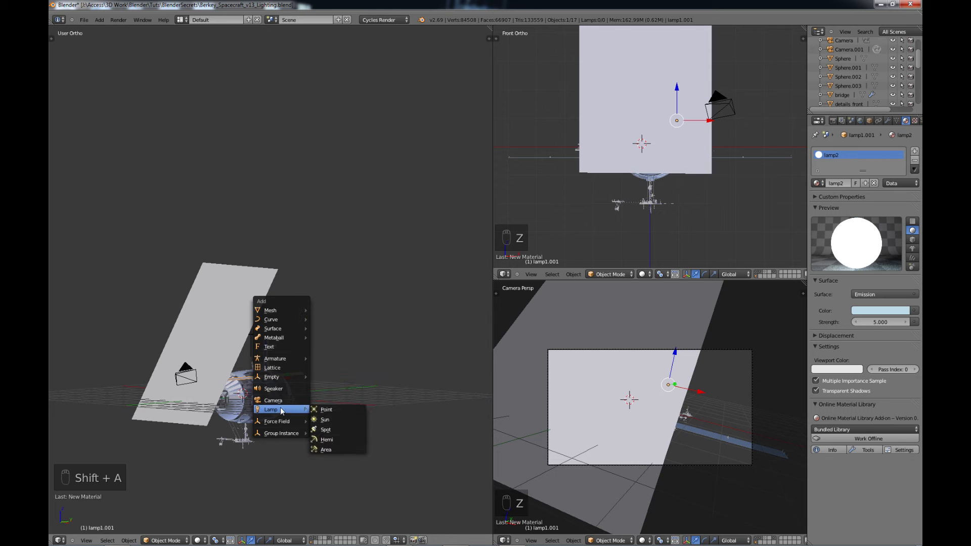
{"action": "left_click", "coordinate": [330, 418]}
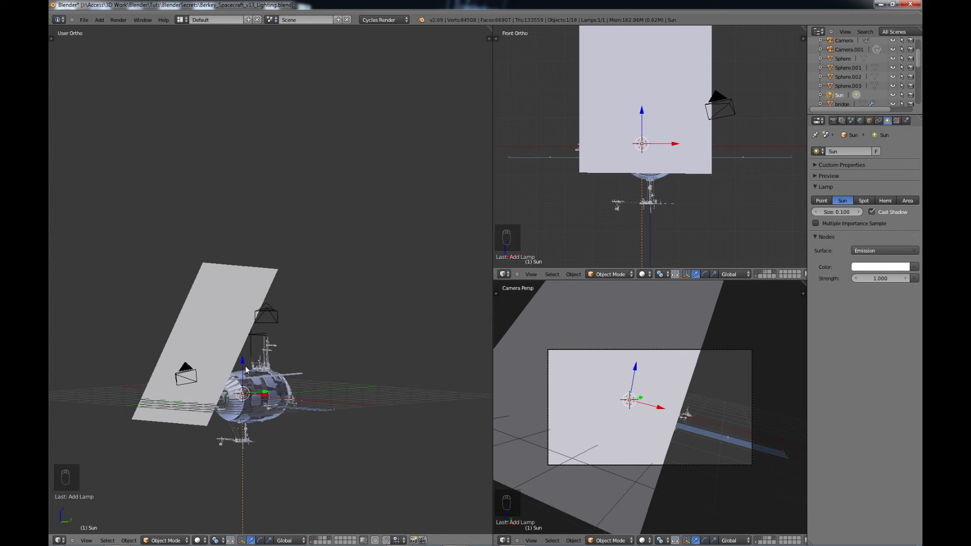
{"action": "key", "text": "g"}
{"action": "key", "text": "z"}
{"action": "left_click", "coordinate": [232, 126]}
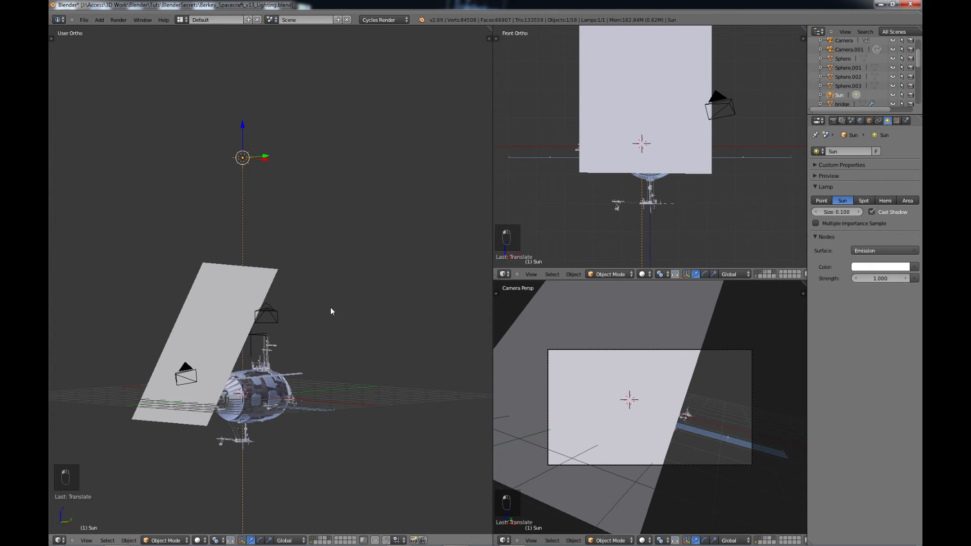
Rotate the Sun lamp about 31° in the front view and shift it about 4.6 units along negative X and 1.35 units up.
{"action": "middle_click_drag", "start_coordinate": [330, 307], "coordinate": [343, 305]}
{"action": "key", "text": "KP_1"}
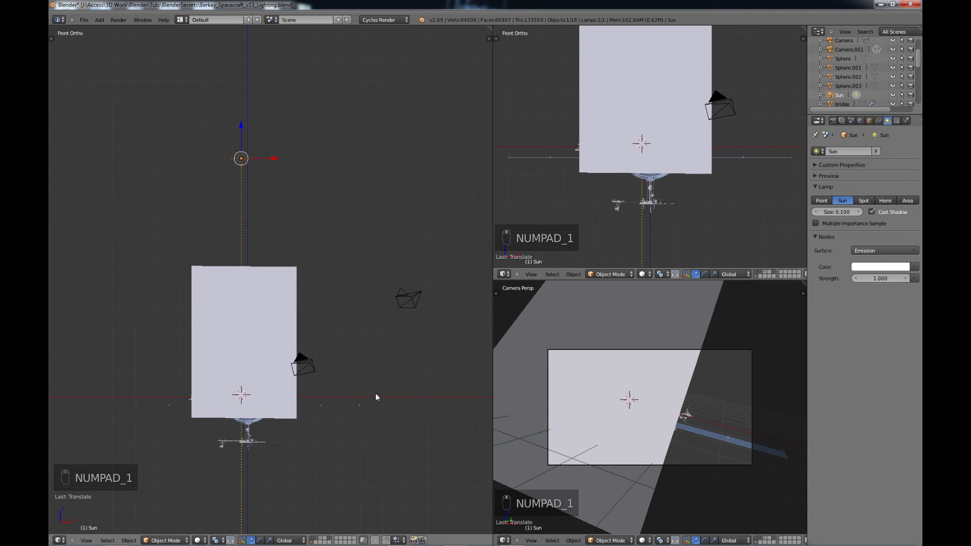
{"action": "key", "text": "r"}
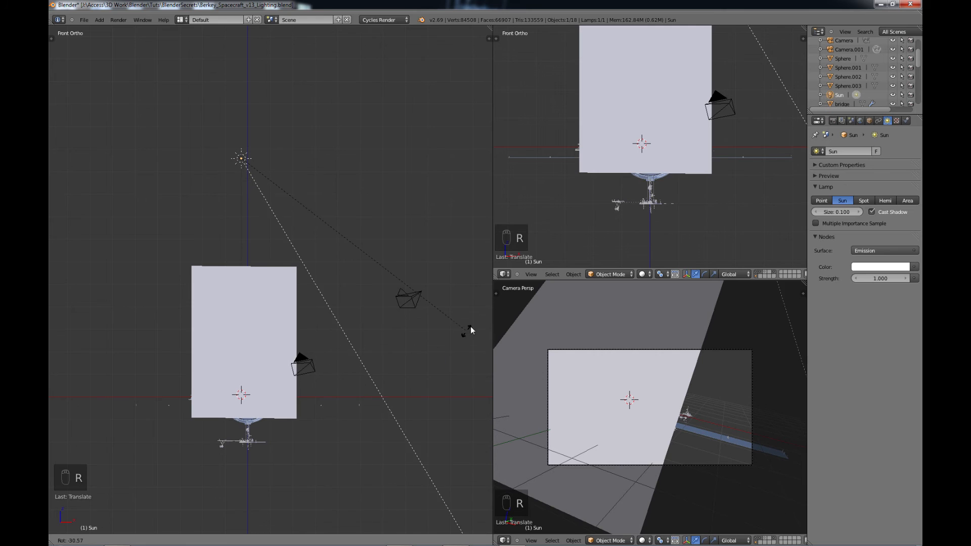
{"action": "left_click", "coordinate": [487, 306]}
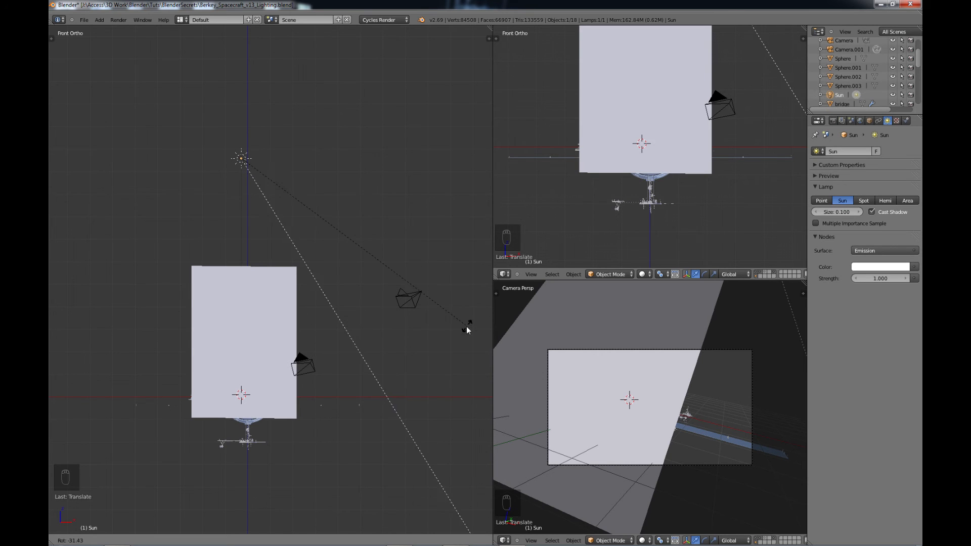
{"action": "key", "text": "g"}
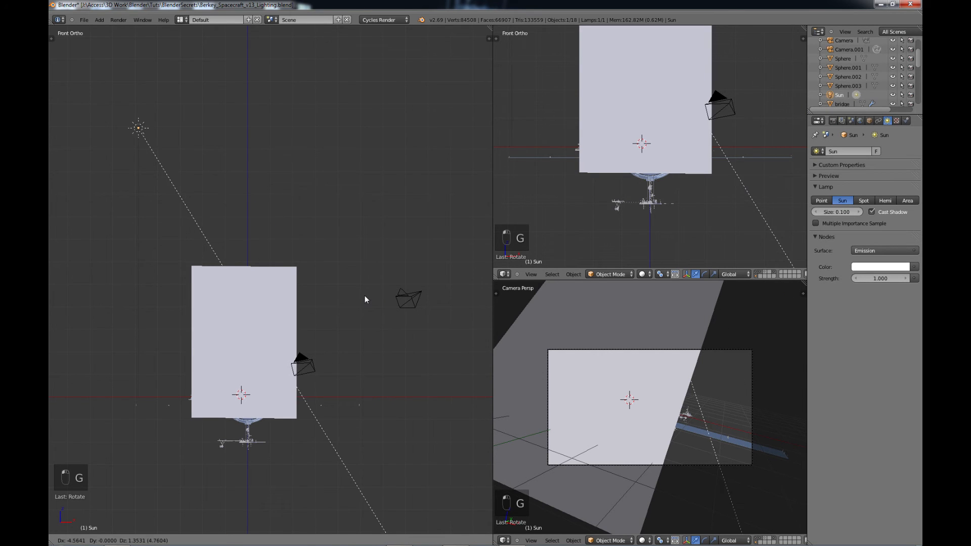
{"action": "left_click", "coordinate": [366, 296]}
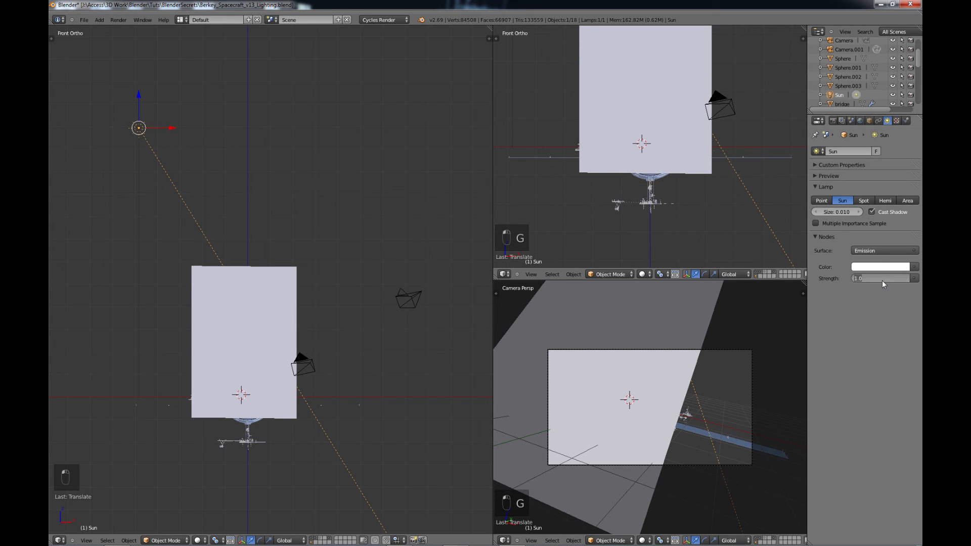
Set the Sun lamp's size to 0.010, its strength to 10 and its colour to light blue, hex AFD9FF.
{"action": "key", "text": "Return"}
{"action": "left_click", "coordinate": [884, 268]}
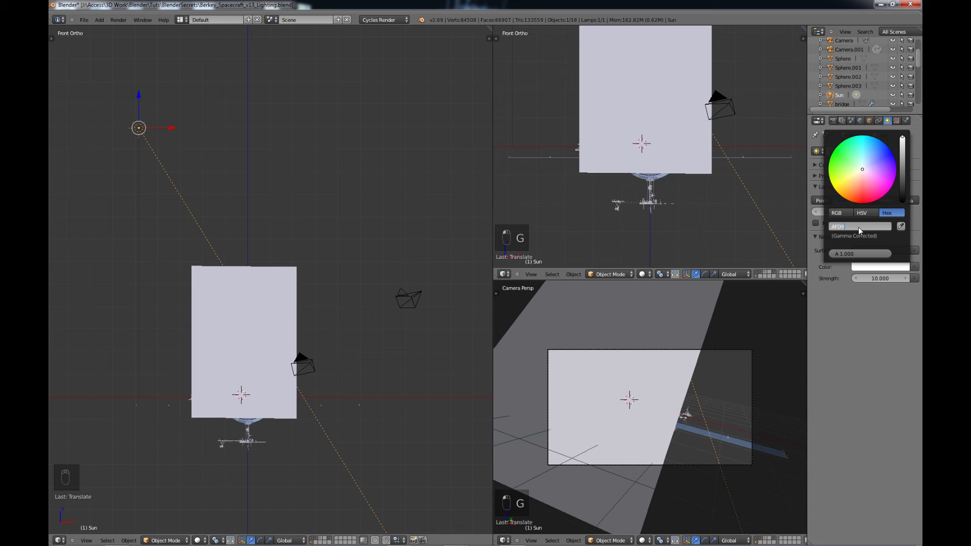
{"action": "type", "text": "FF"}
{"action": "key", "text": "Return"}
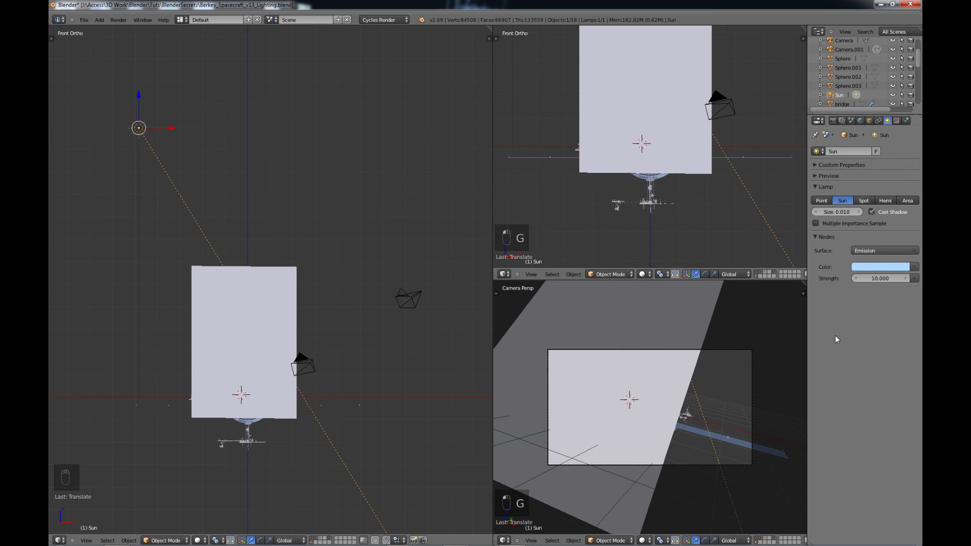
Examine the object Ray Visibility settings of the large key light plane and of the thin light strip.
{"action": "middle_click_drag", "start_coordinate": [405, 341], "coordinate": [293, 278]}
{"action": "scroll", "coordinate": [351, 287], "scroll_direction": "up", "scroll_amount": 4}
{"action": "scroll", "coordinate": [293, 279], "scroll_direction": "down", "scroll_amount": 3}
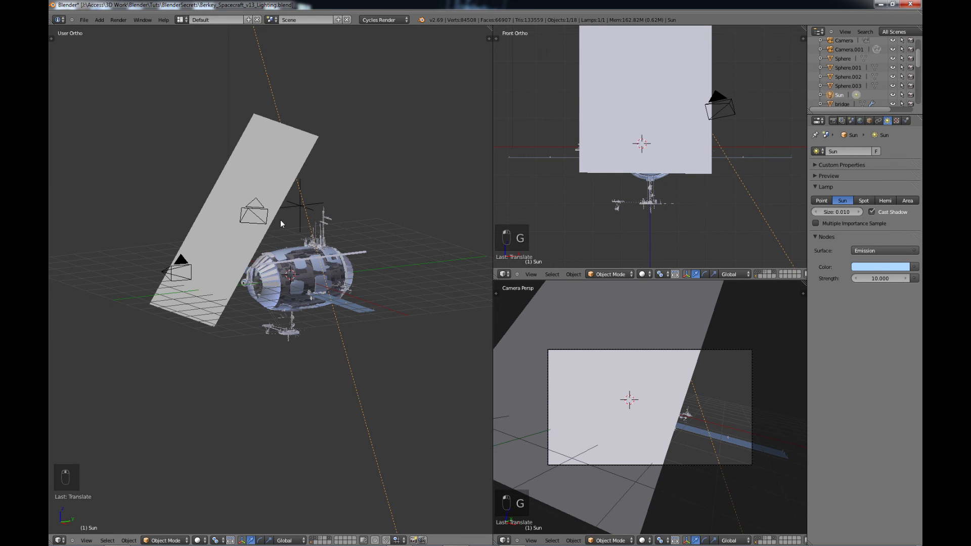
{"action": "middle_click_drag", "start_coordinate": [280, 219], "coordinate": [281, 301]}
{"action": "scroll", "coordinate": [269, 277], "scroll_direction": "up", "scroll_amount": 2}
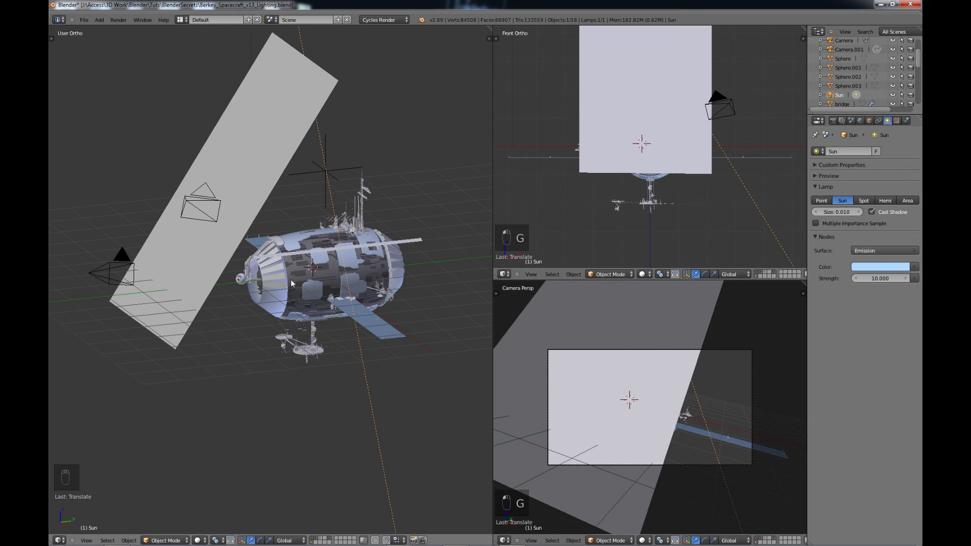
{"action": "middle_click_drag", "start_coordinate": [309, 210], "coordinate": [278, 266]}
{"action": "right_click", "coordinate": [264, 150]}
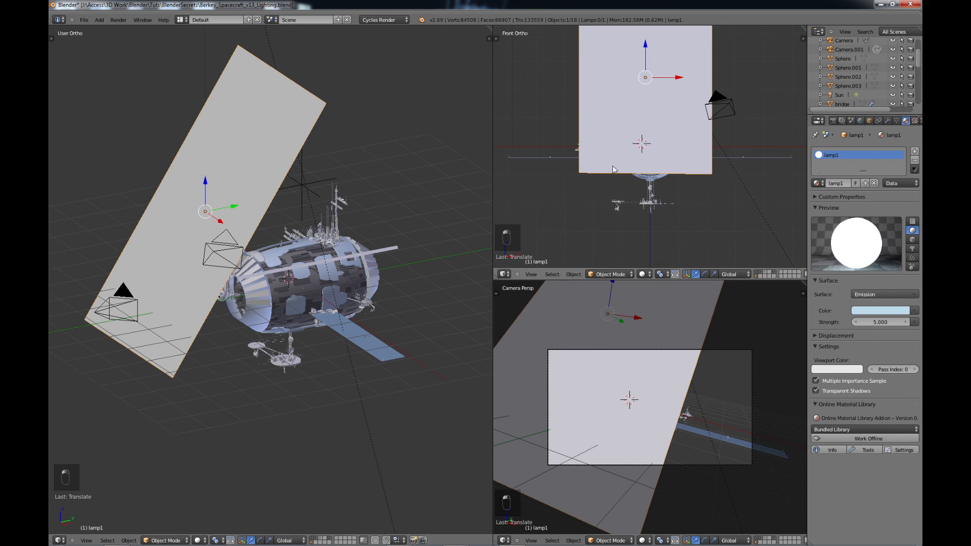
{"action": "left_click", "coordinate": [869, 120]}
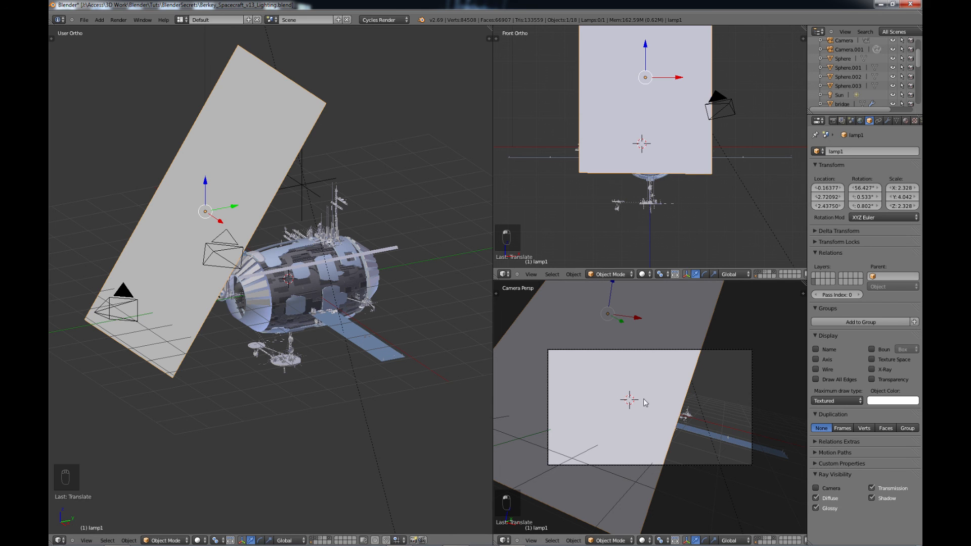
{"action": "scroll", "coordinate": [375, 263], "scroll_direction": "up", "scroll_amount": 2}
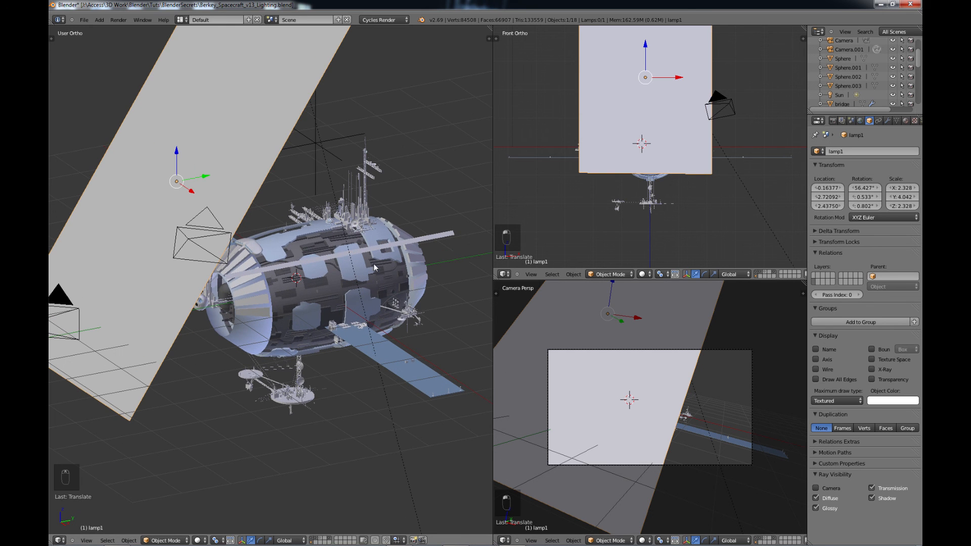
{"action": "right_click", "coordinate": [442, 238]}
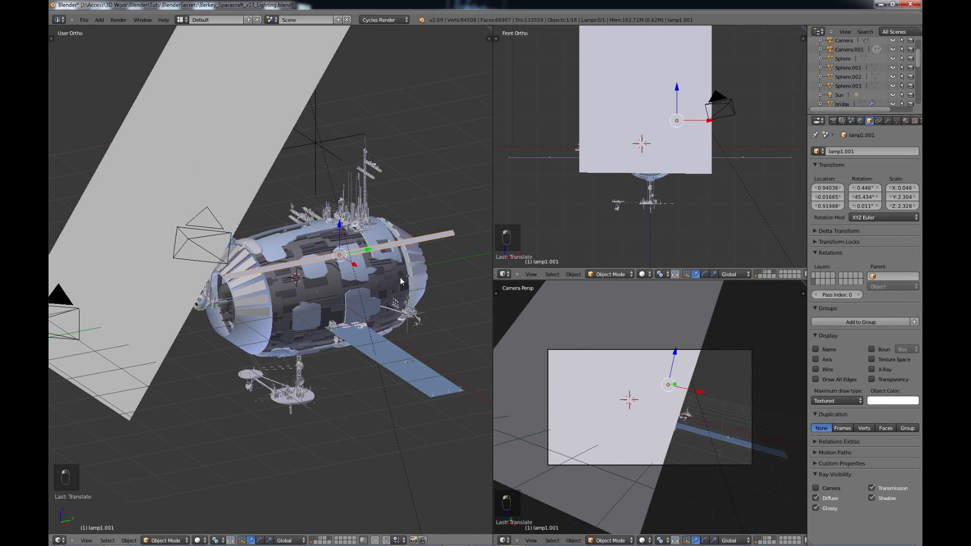
Save the scene over the existing file Berkey_Spacecraft_v13_Lighting.blend.
{"action": "scroll", "coordinate": [399, 274], "scroll_direction": "down", "scroll_amount": 2}
{"action": "middle_click_drag", "start_coordinate": [398, 274], "coordinate": [322, 298]}
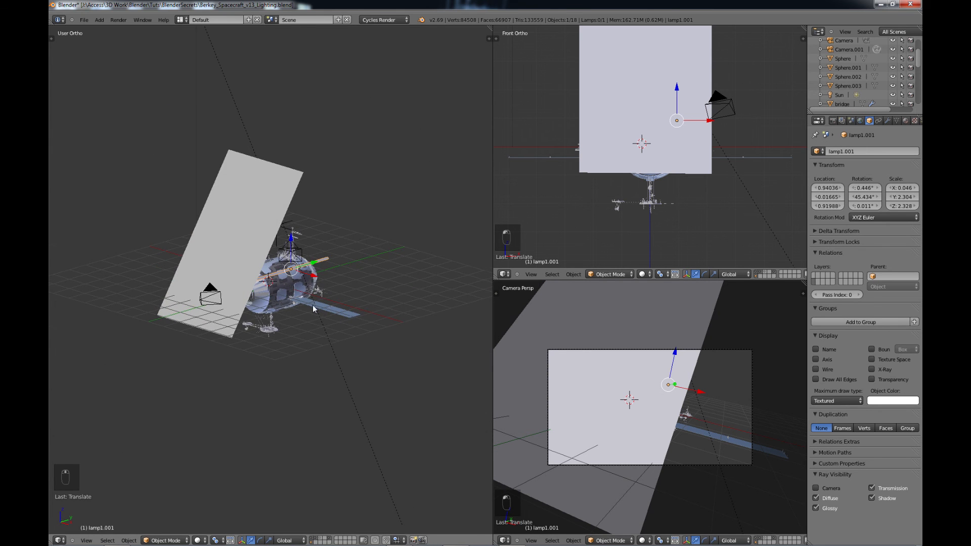
{"action": "scroll", "coordinate": [313, 305], "scroll_direction": "up", "scroll_amount": 4}
{"action": "middle_click_drag", "start_coordinate": [259, 154], "coordinate": [259, 194], "text": "shift"}
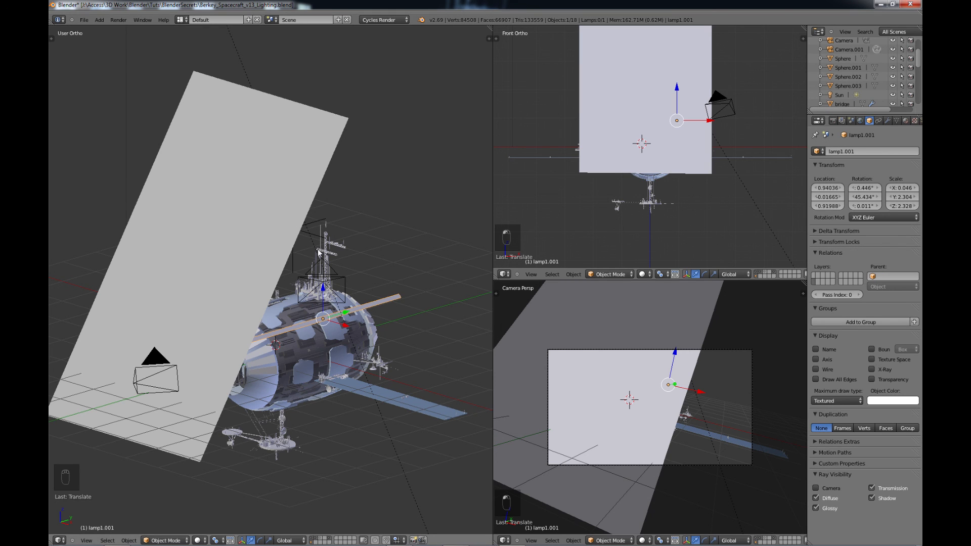
{"action": "key", "text": "ctrl+s"}
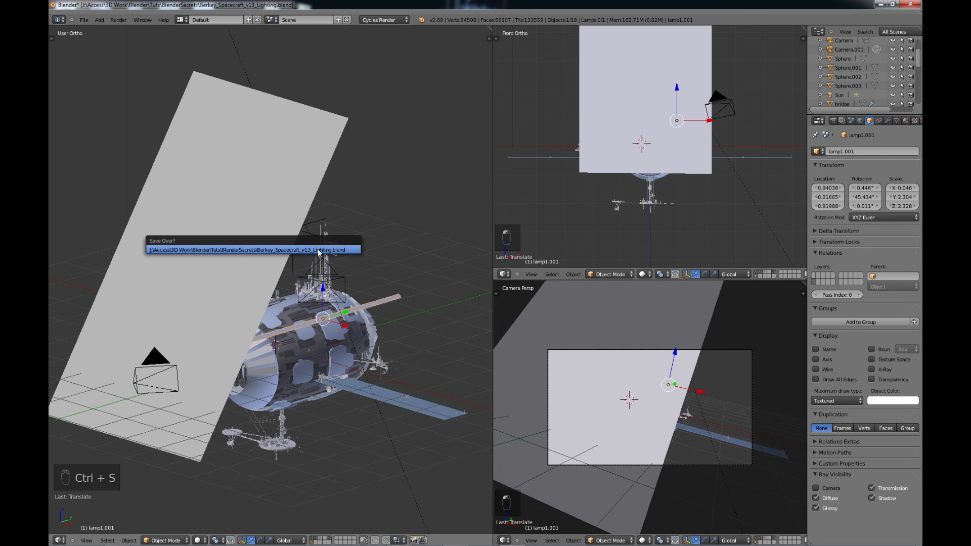
{"action": "left_click", "coordinate": [319, 250]}
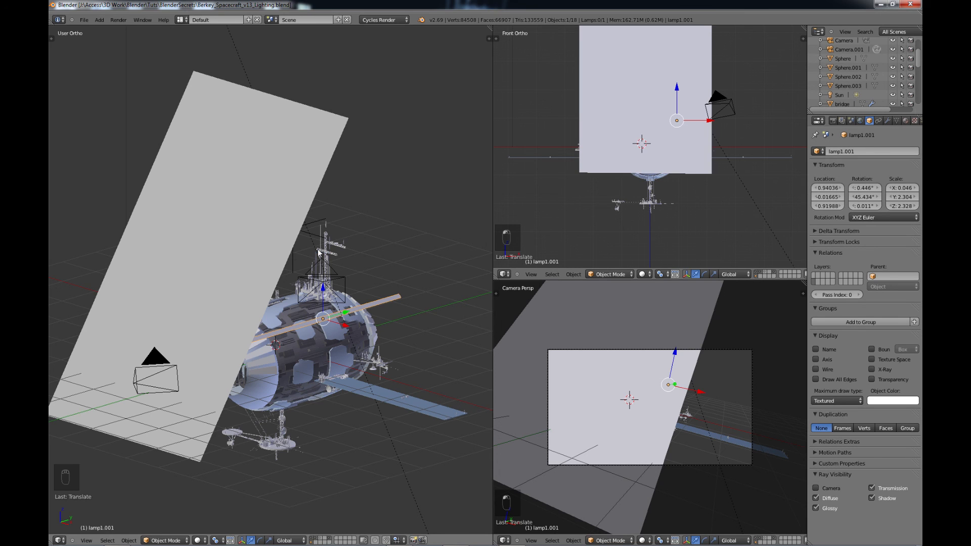